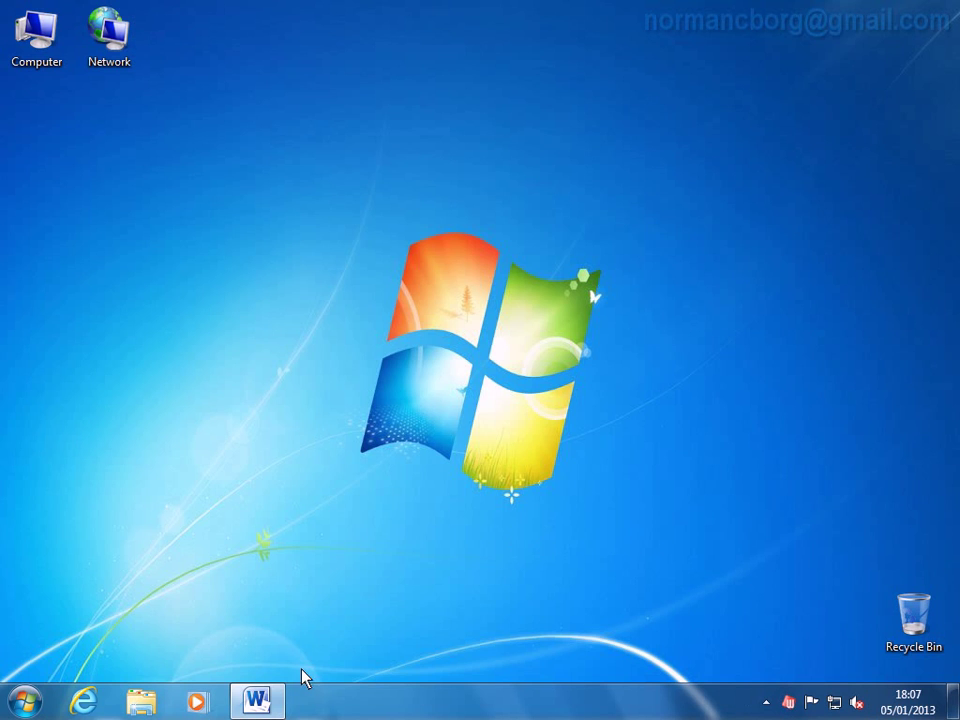
- Bring up the 08 WORD2012 FR Virgoletti document in Word and examine the straight quotes in list items 1 and 2
{"action": "left_click", "coordinate": [271, 707]}
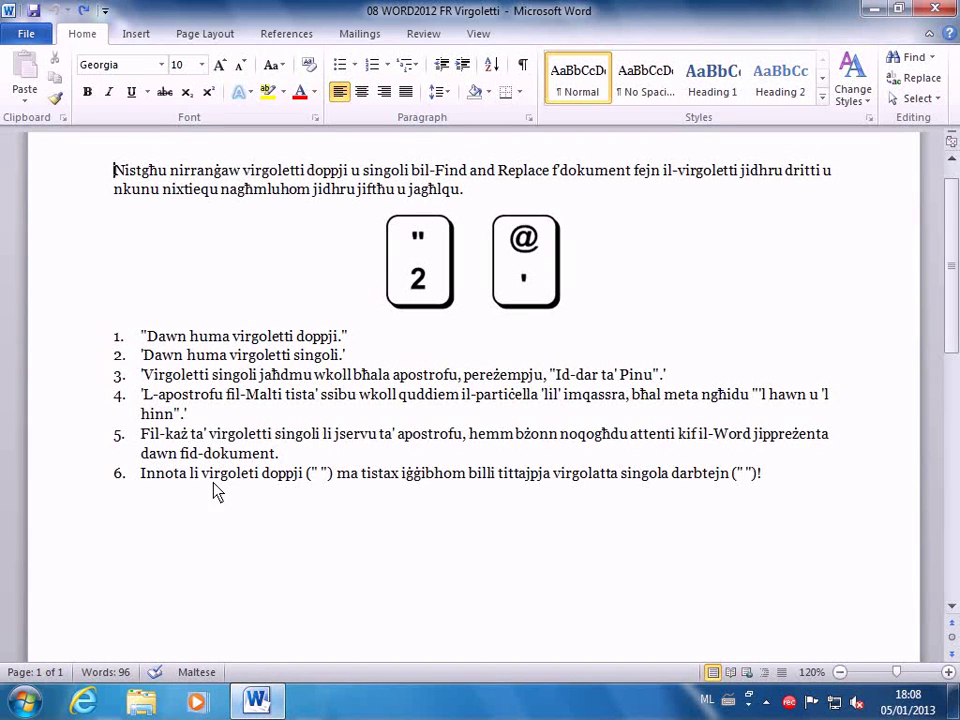
{"action": "left_click", "coordinate": [97, 344]}
{"action": "left_click_drag", "start_coordinate": [97, 344], "coordinate": [95, 360]}
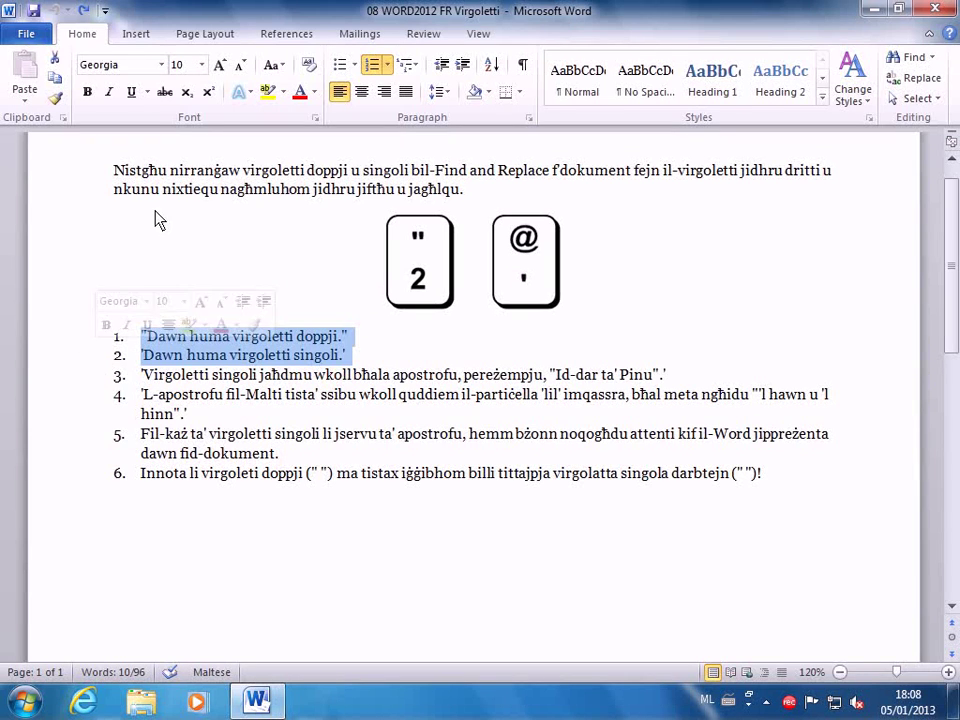
{"action": "left_click", "coordinate": [112, 170]}
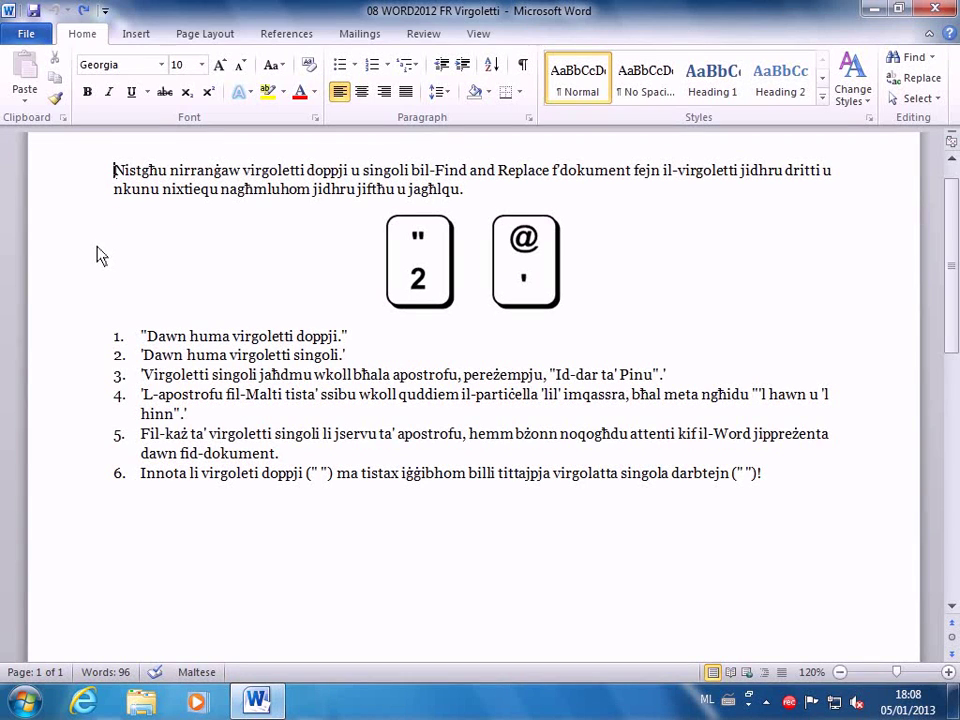
- In the AutoFormat settings of the proofing AutoCorrect options, enable replacing "straight quotes" with “smart quotes”
{"action": "left_click", "coordinate": [25, 37]}
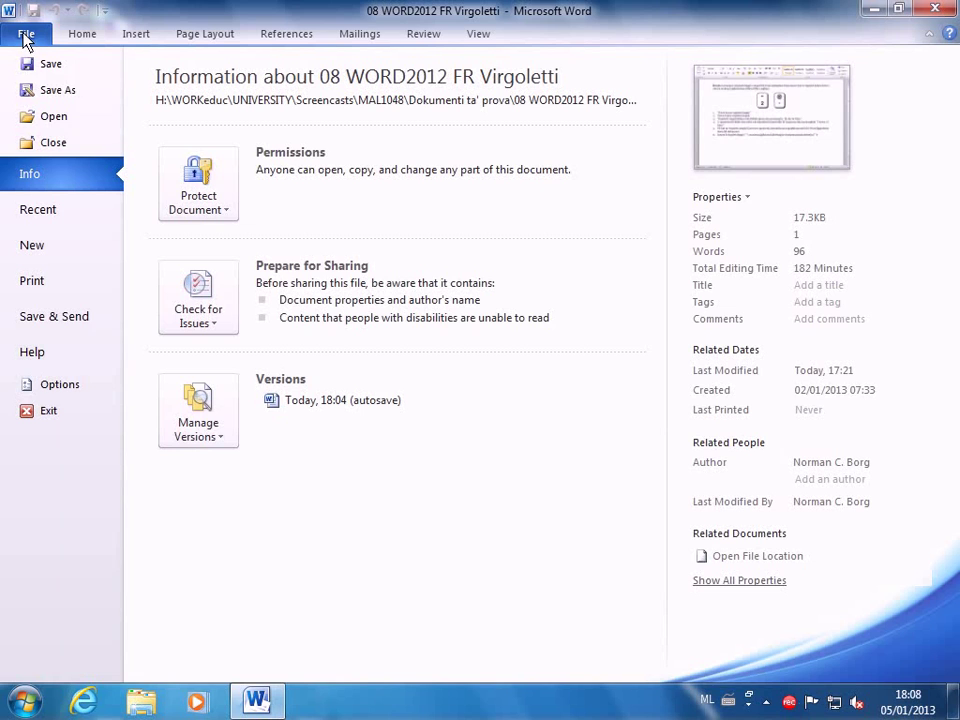
{"action": "left_click", "coordinate": [53, 388]}
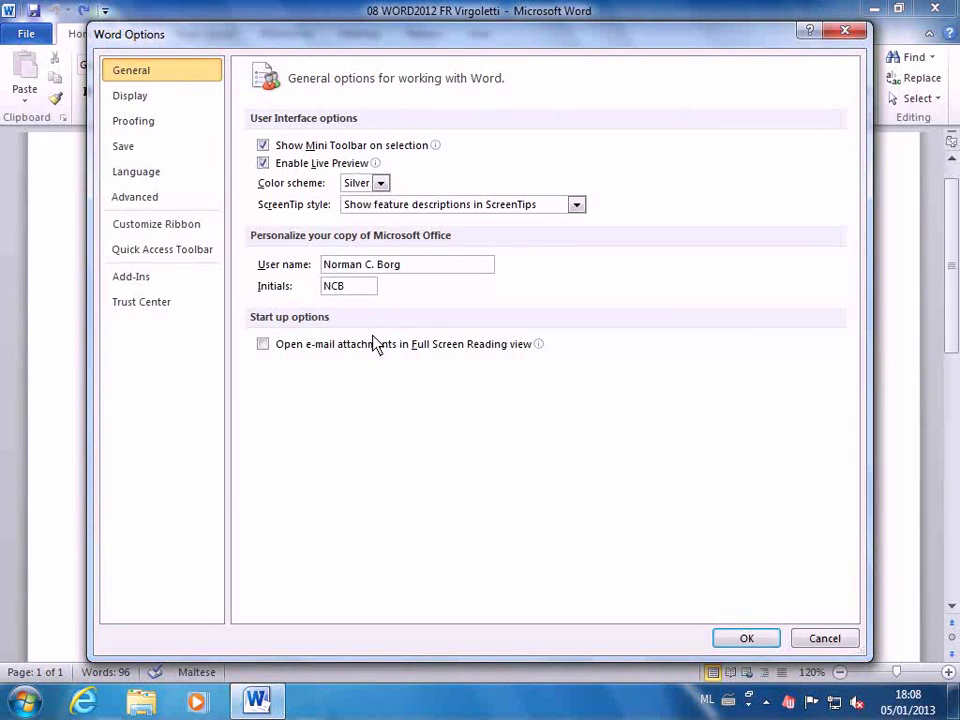
{"action": "left_click", "coordinate": [152, 121]}
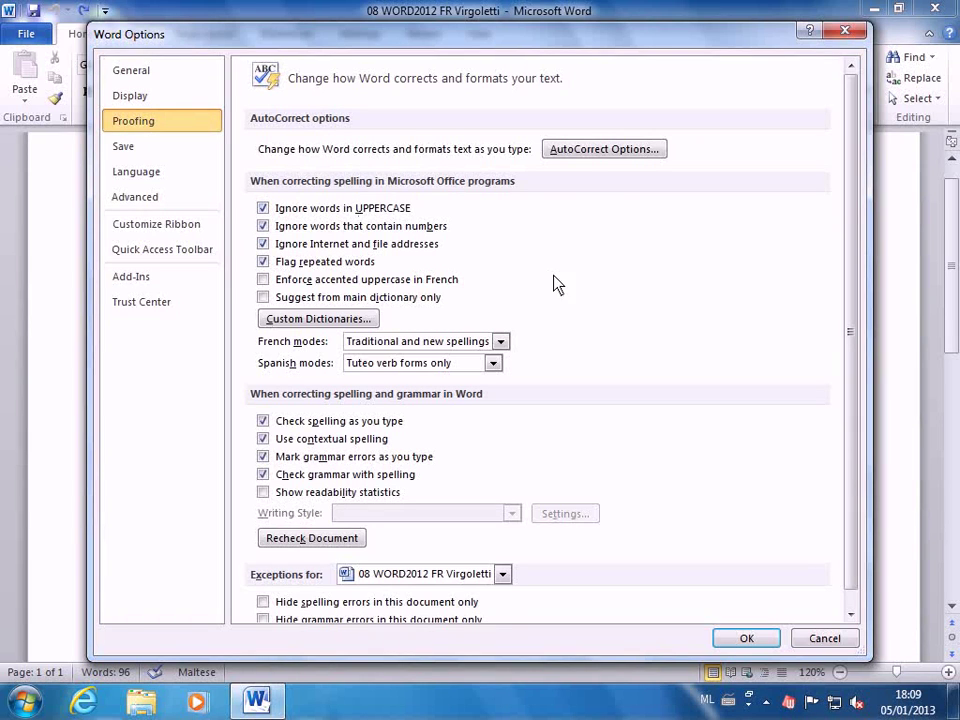
{"action": "left_click", "coordinate": [604, 149]}
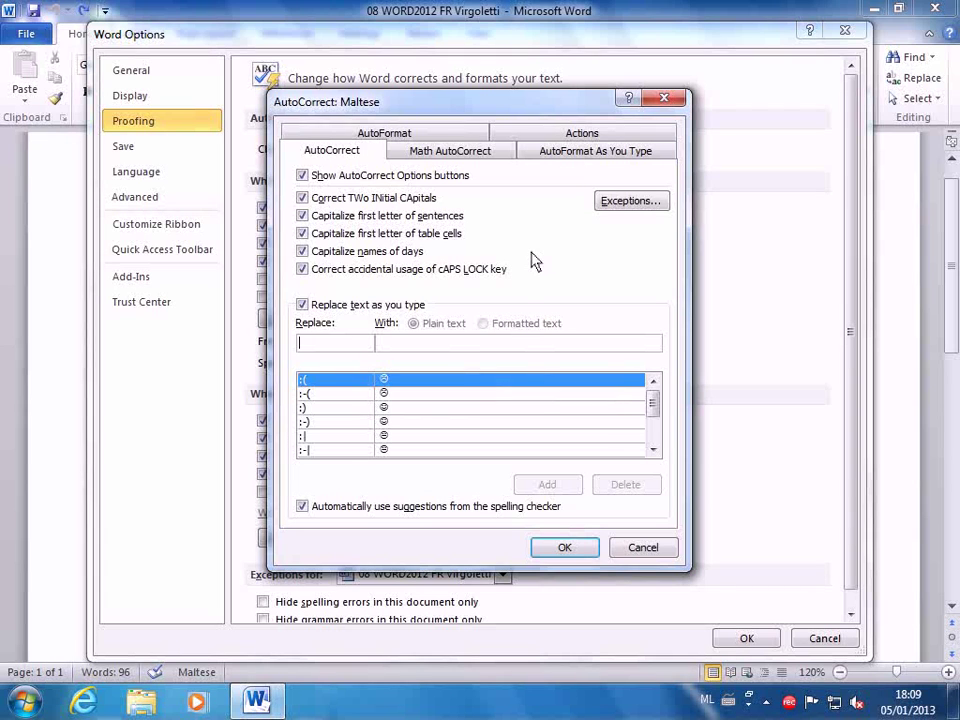
{"action": "left_click", "coordinate": [403, 136]}
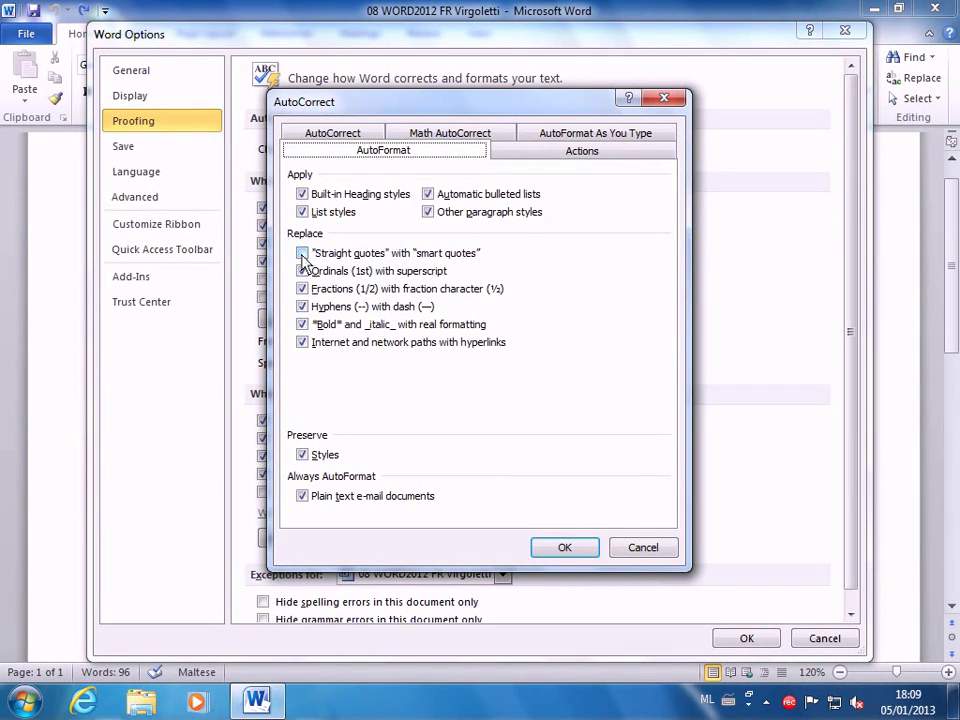
{"action": "left_click", "coordinate": [302, 254]}
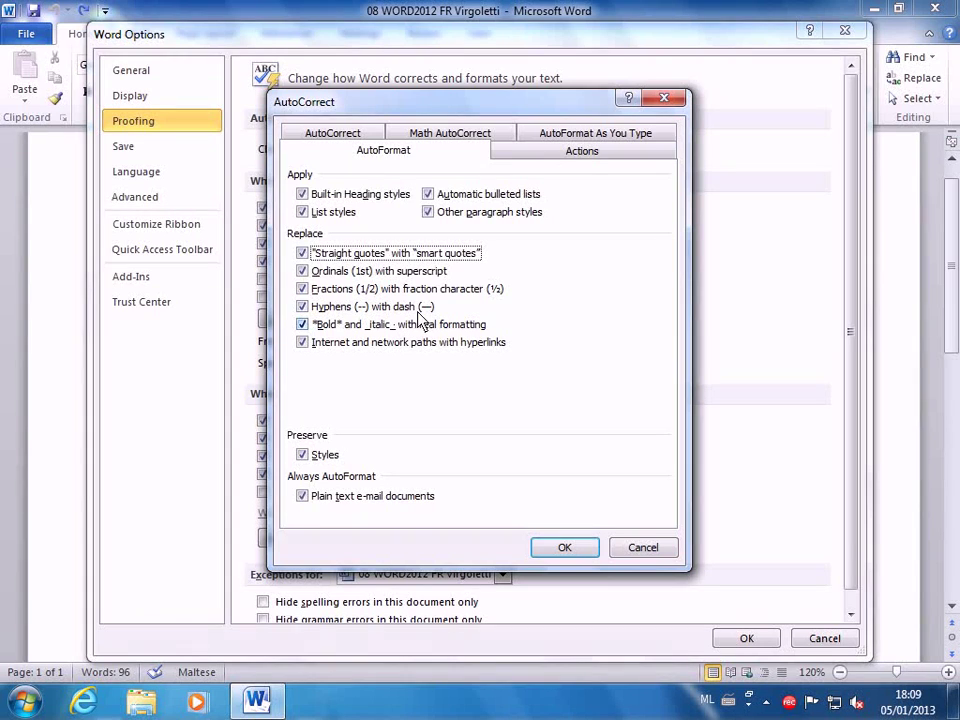
- Enable replacing straight quotes with smart quotes in AutoFormat As You Type and apply the options
{"action": "left_click", "coordinate": [592, 135]}
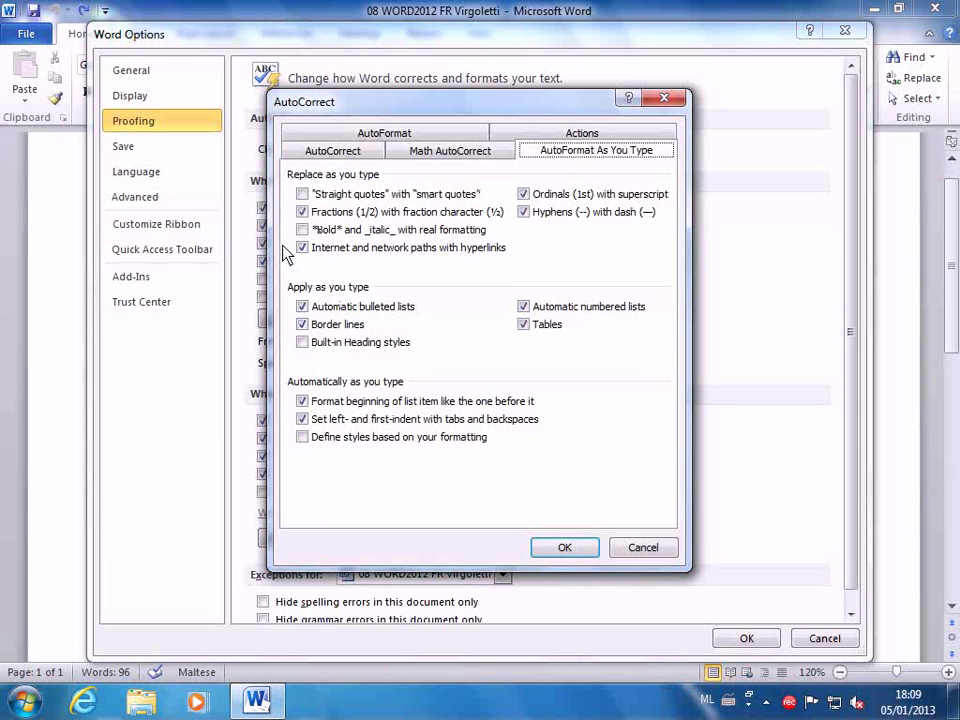
{"action": "left_click", "coordinate": [303, 195]}
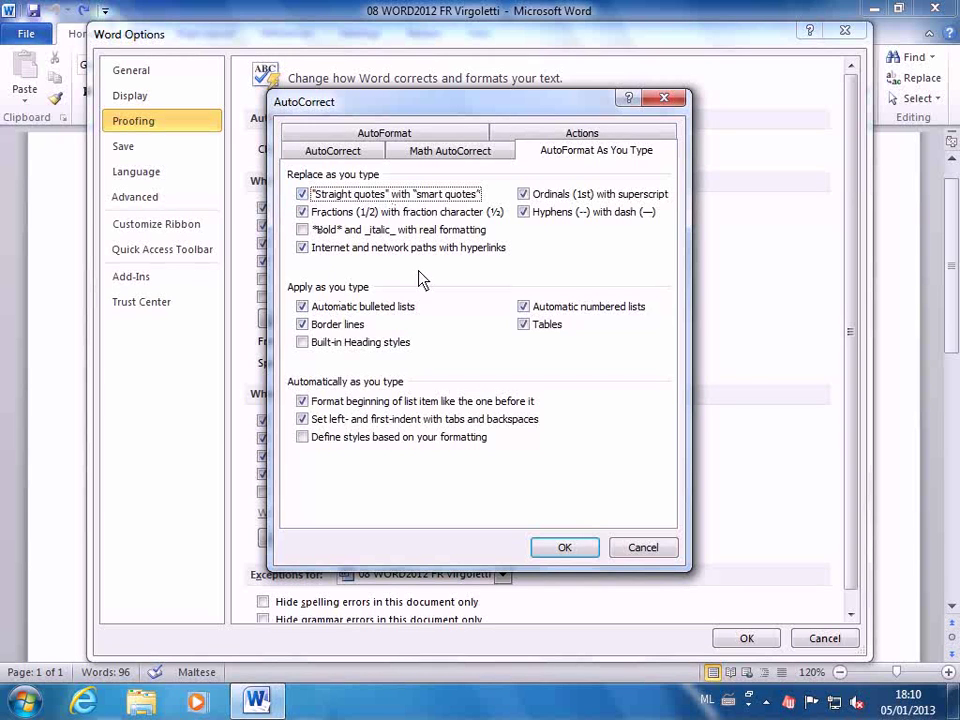
{"action": "left_click", "coordinate": [565, 550]}
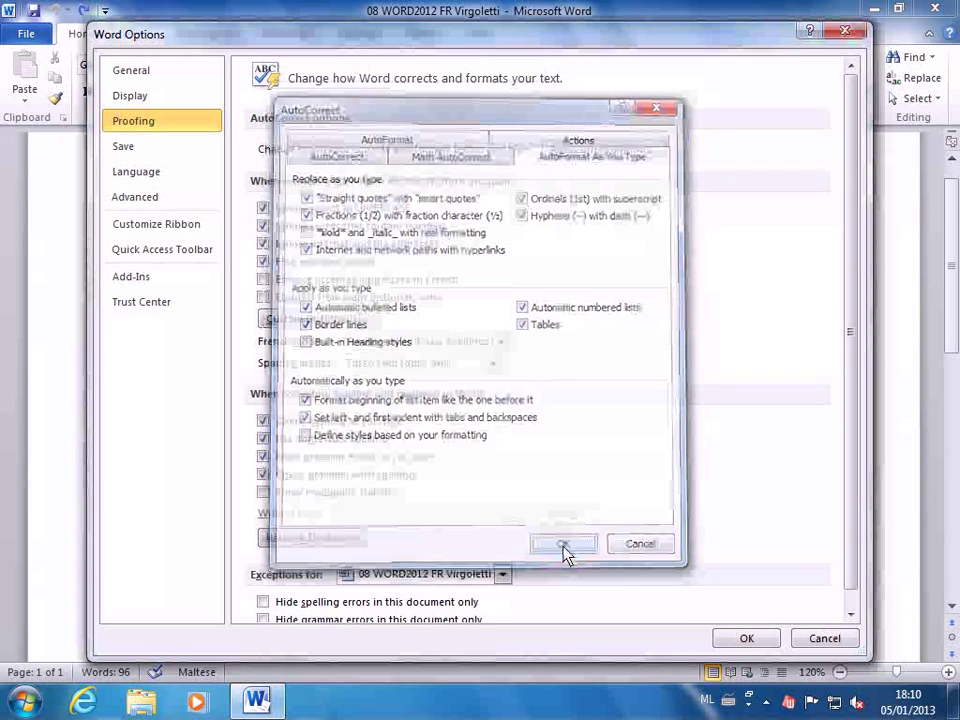
{"action": "left_click", "coordinate": [742, 640]}
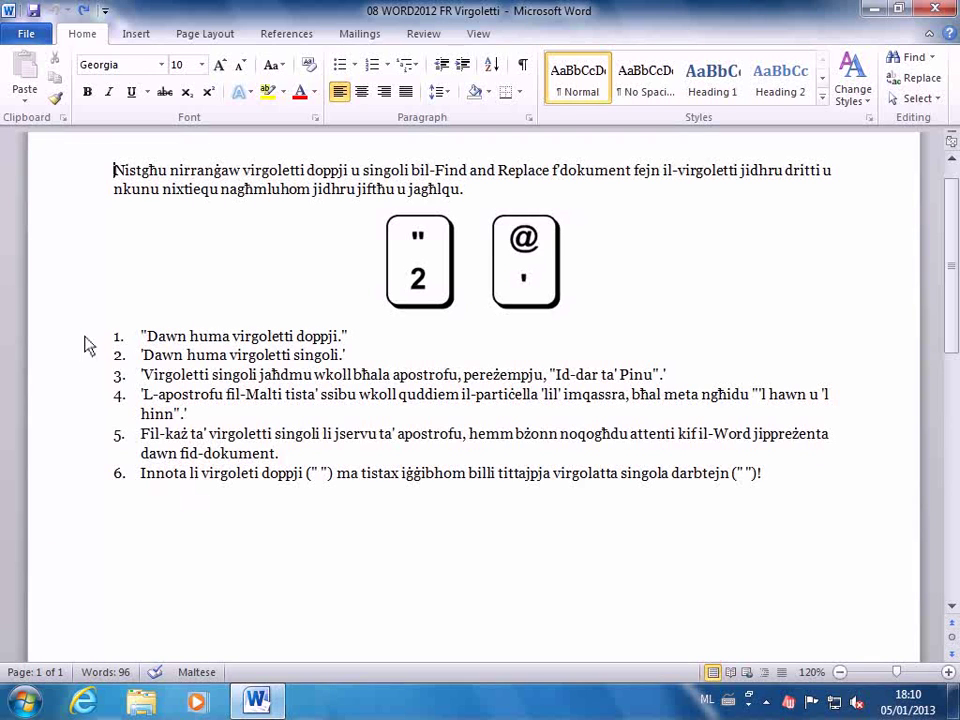
- Examine list items 1 to 6 for straight double quotes, single quotes and apostrophes, including the phrase 'l hawn u 'l hinn
{"action": "left_click_drag", "start_coordinate": [86, 341], "coordinate": [87, 357]}
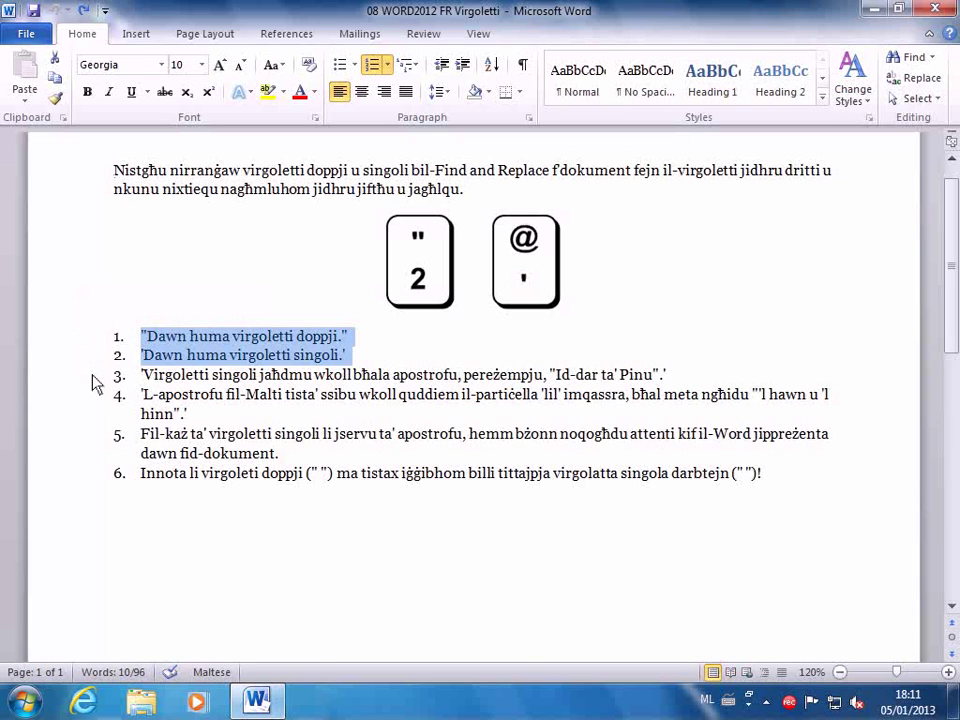
{"action": "left_click", "coordinate": [96, 383]}
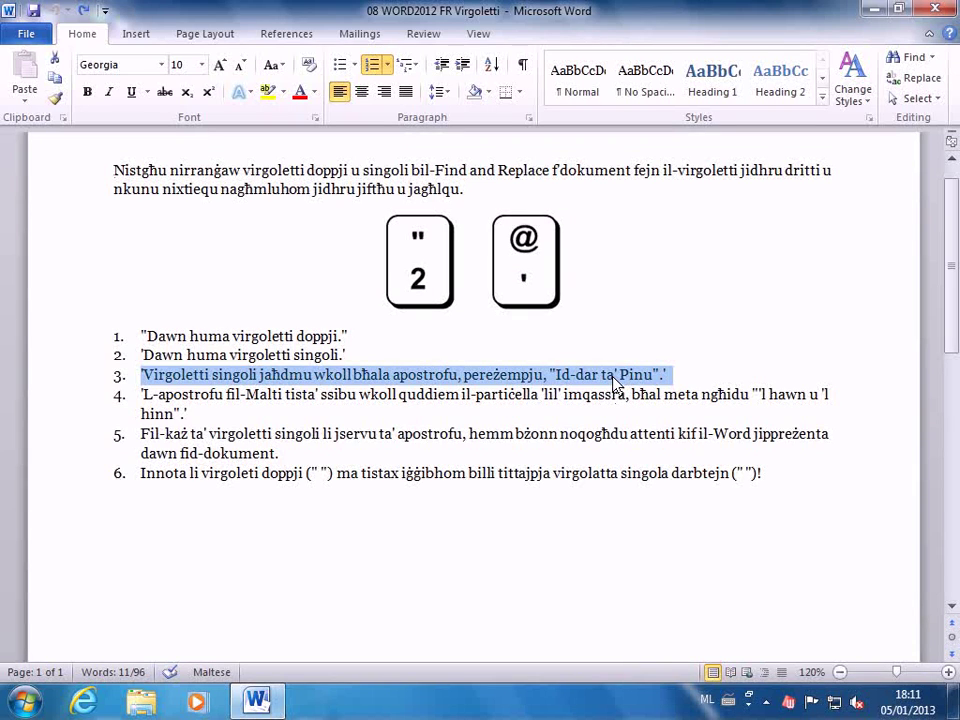
{"action": "left_click_drag", "start_coordinate": [106, 403], "coordinate": [103, 418]}
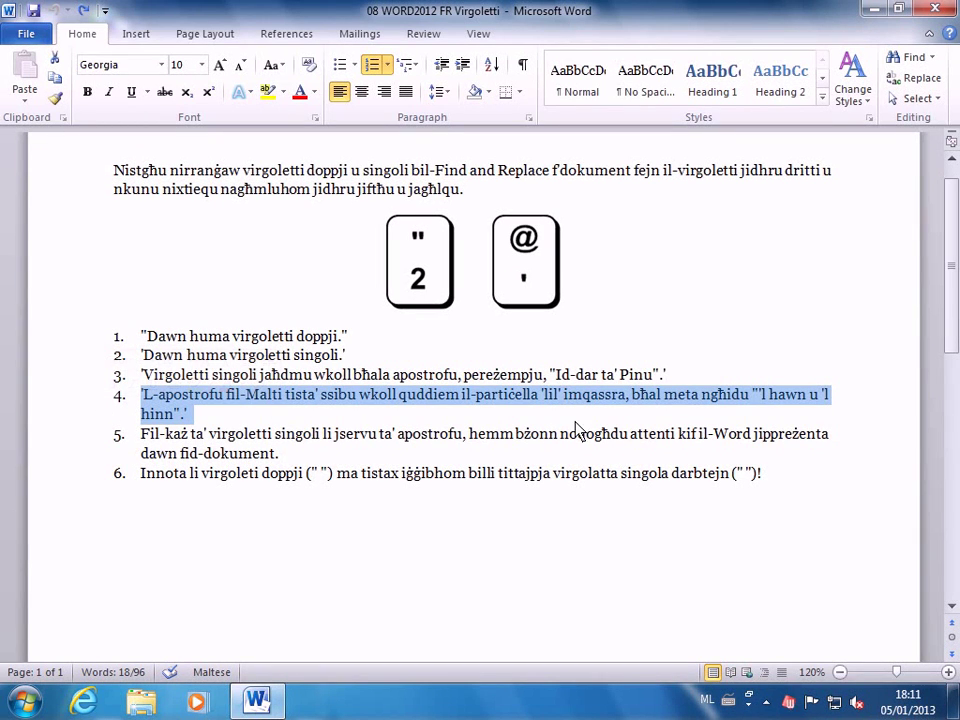
{"action": "left_click", "coordinate": [765, 398]}
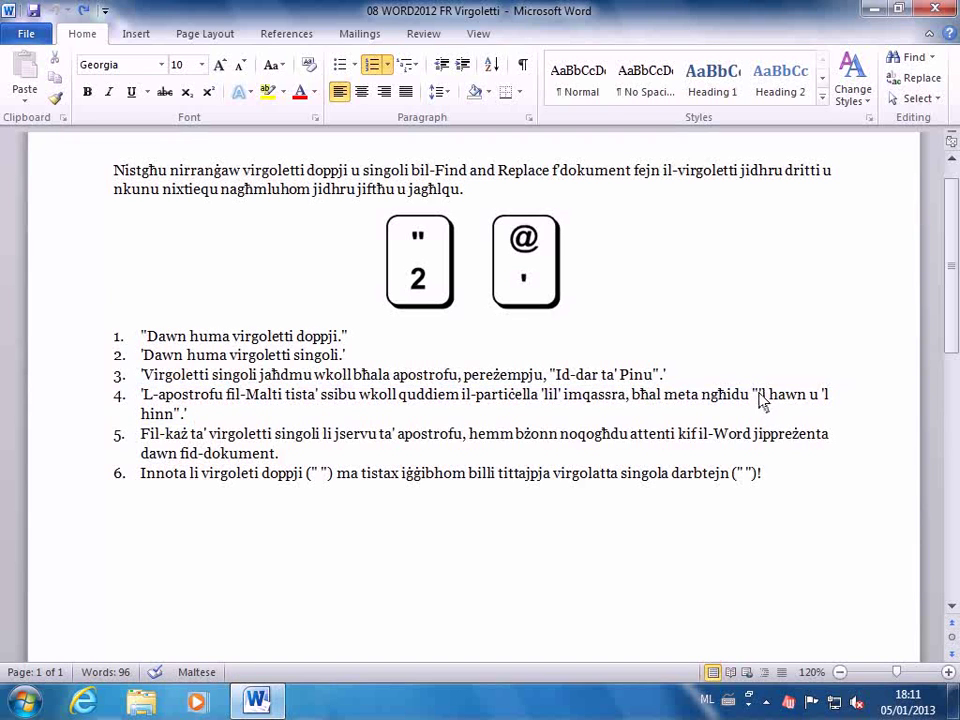
{"action": "left_click_drag", "start_coordinate": [760, 396], "coordinate": [183, 418]}
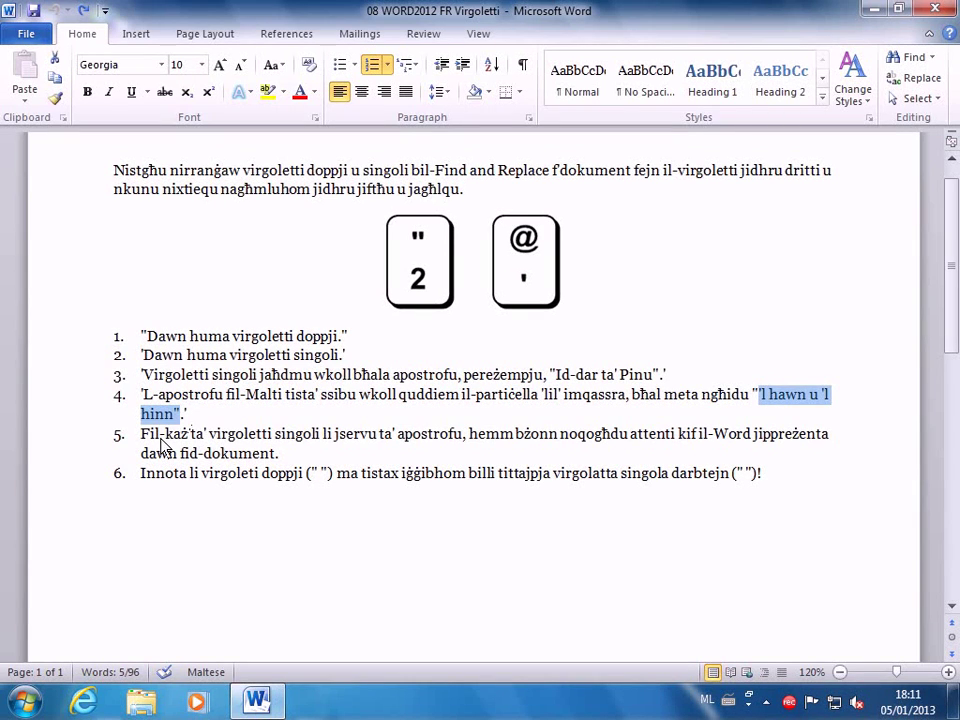
{"action": "left_click_drag", "start_coordinate": [97, 437], "coordinate": [97, 447]}
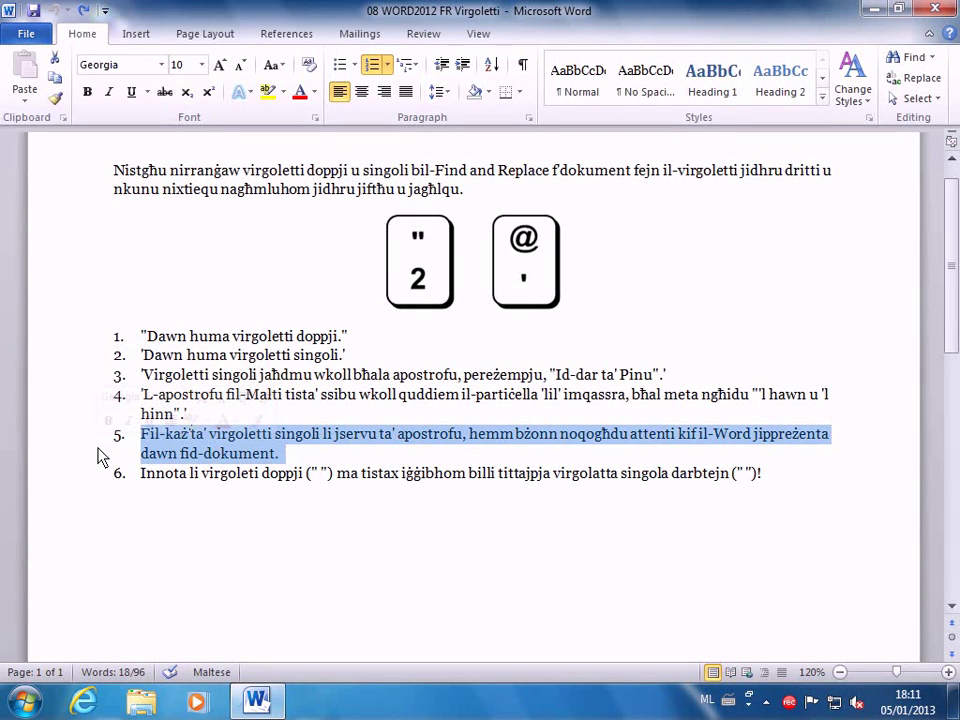
{"action": "left_click", "coordinate": [91, 475]}
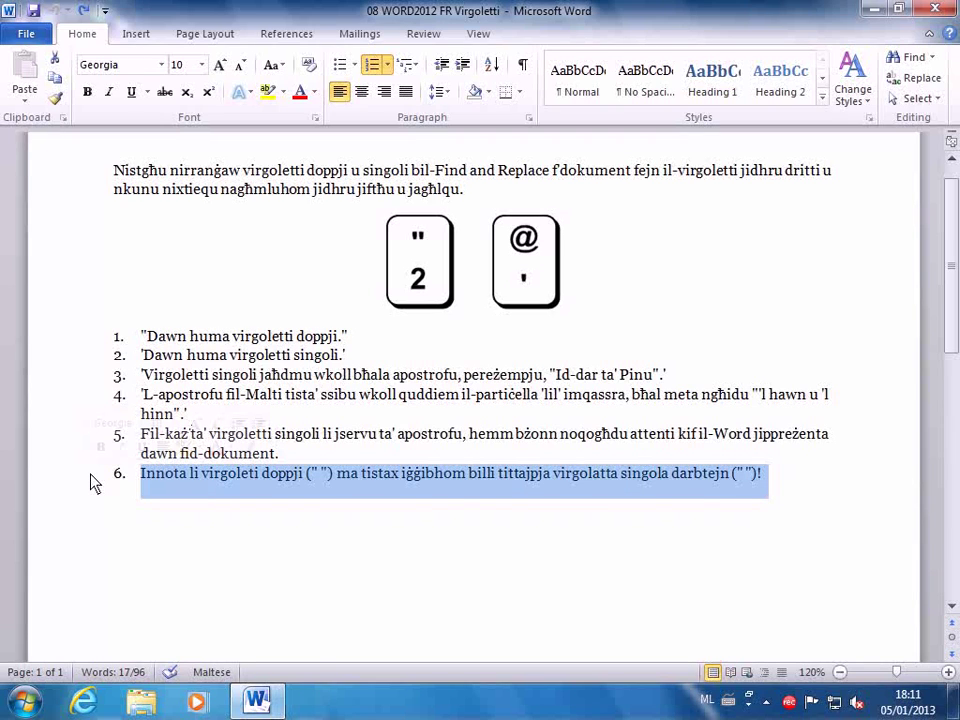
- Compare the two parenthesised quote pairs in item 6, after "doppji" and after "darbtejn"
{"action": "left_click", "coordinate": [316, 476]}
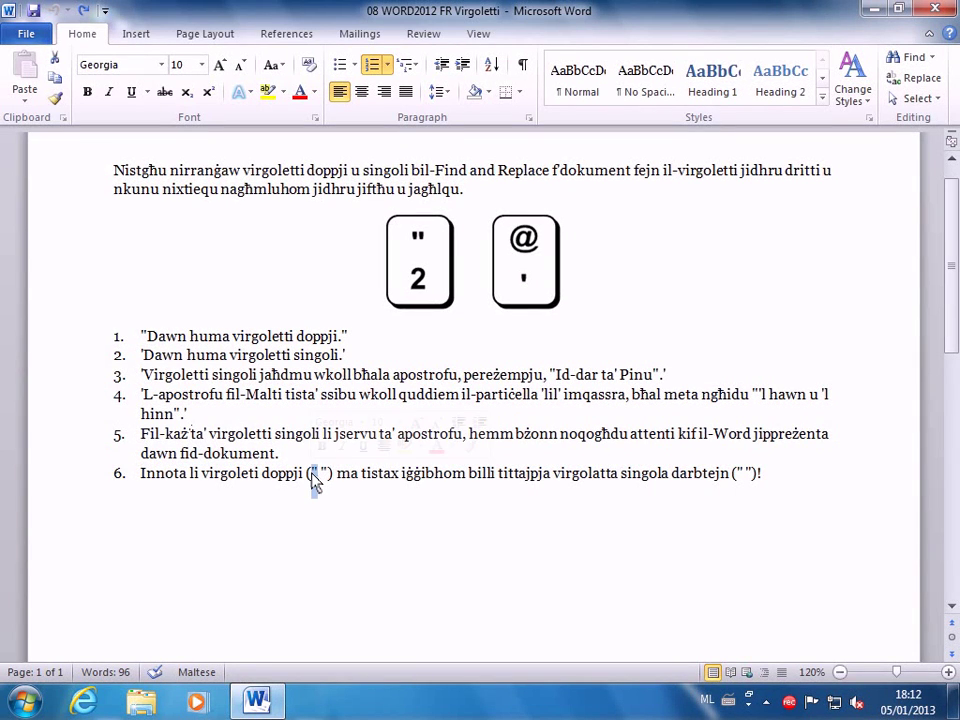
{"action": "left_click_drag", "start_coordinate": [316, 476], "coordinate": [311, 476]}
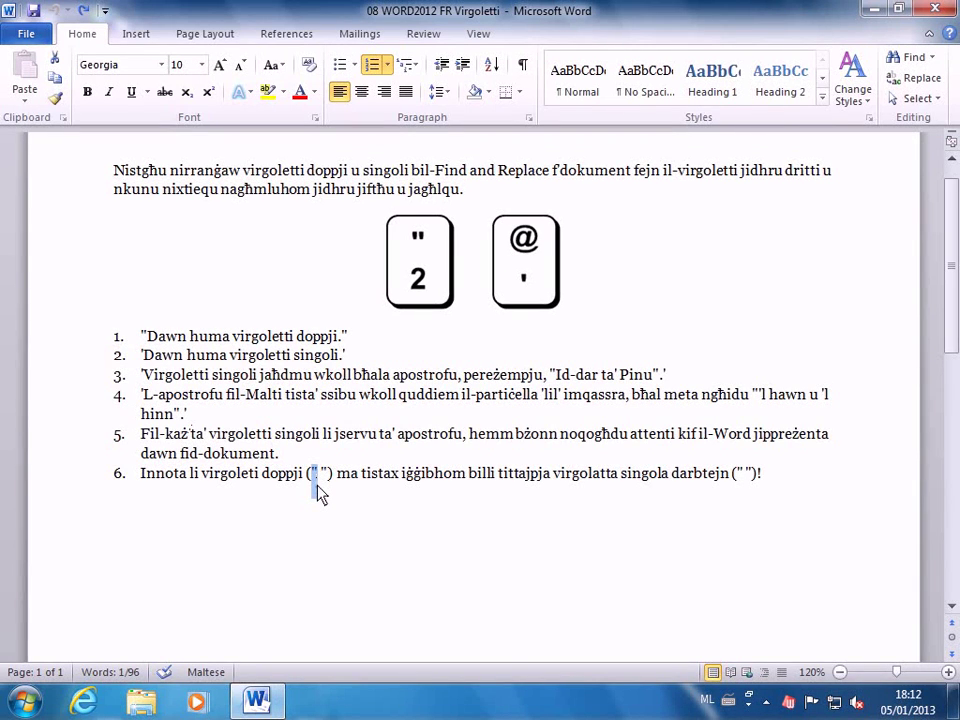
{"action": "left_click", "coordinate": [313, 484]}
{"action": "left_click_drag", "start_coordinate": [313, 484], "coordinate": [328, 484]}
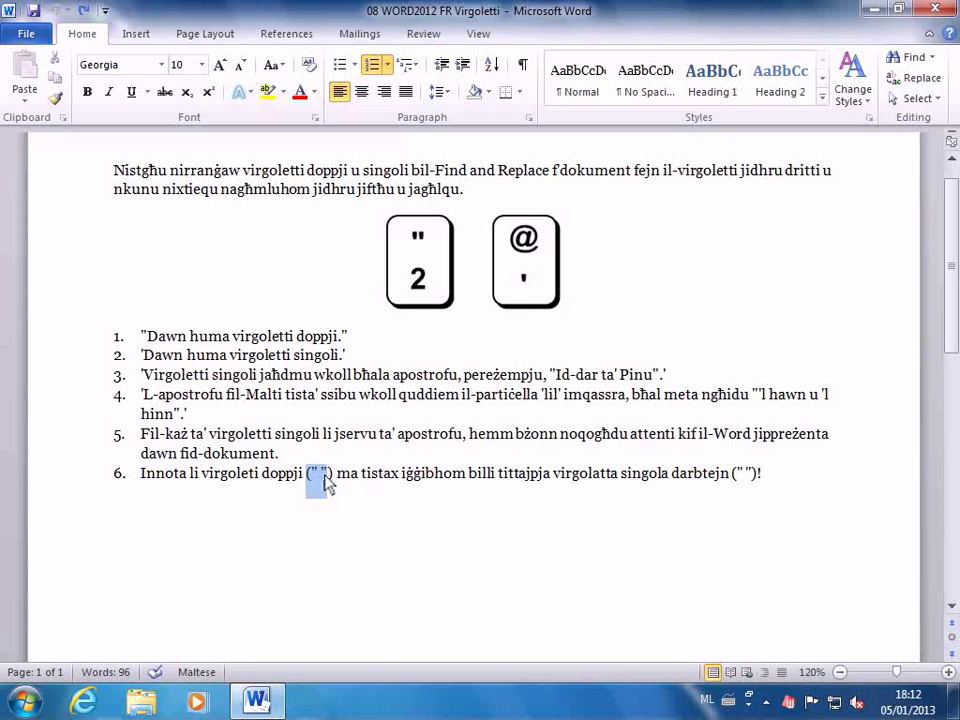
{"action": "left_click", "coordinate": [316, 482]}
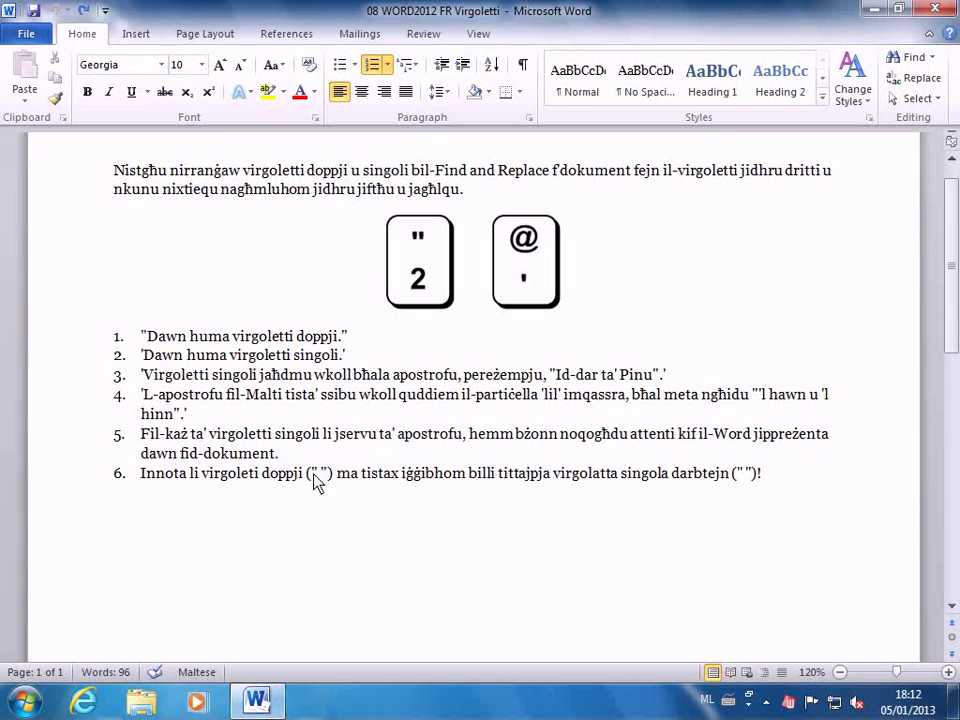
{"action": "left_click_drag", "start_coordinate": [317, 484], "coordinate": [332, 486]}
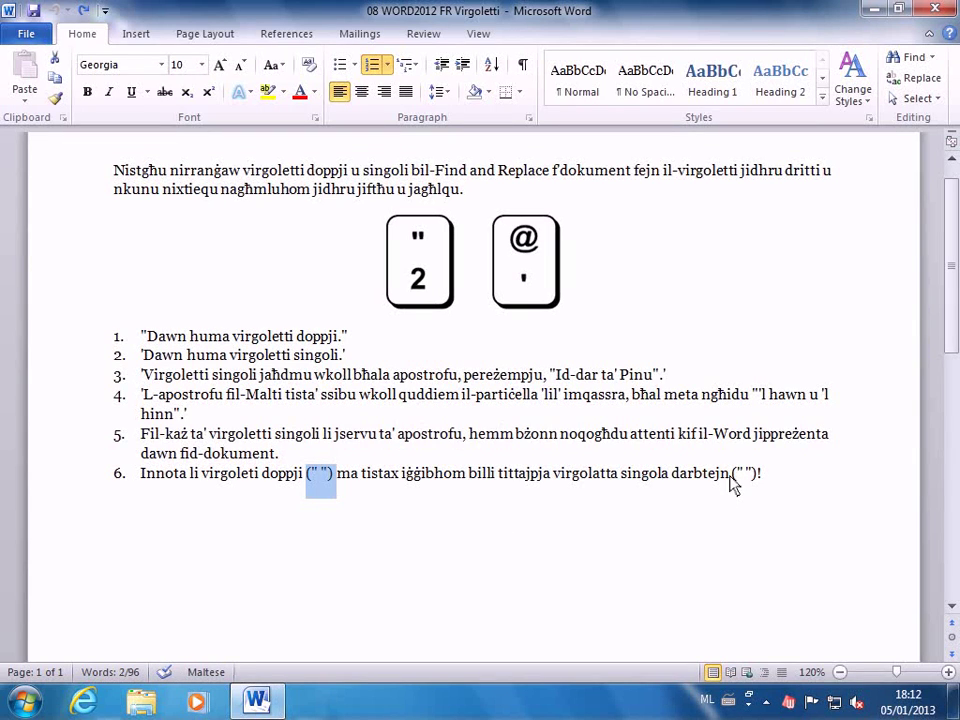
{"action": "left_click_drag", "start_coordinate": [731, 484], "coordinate": [756, 481]}
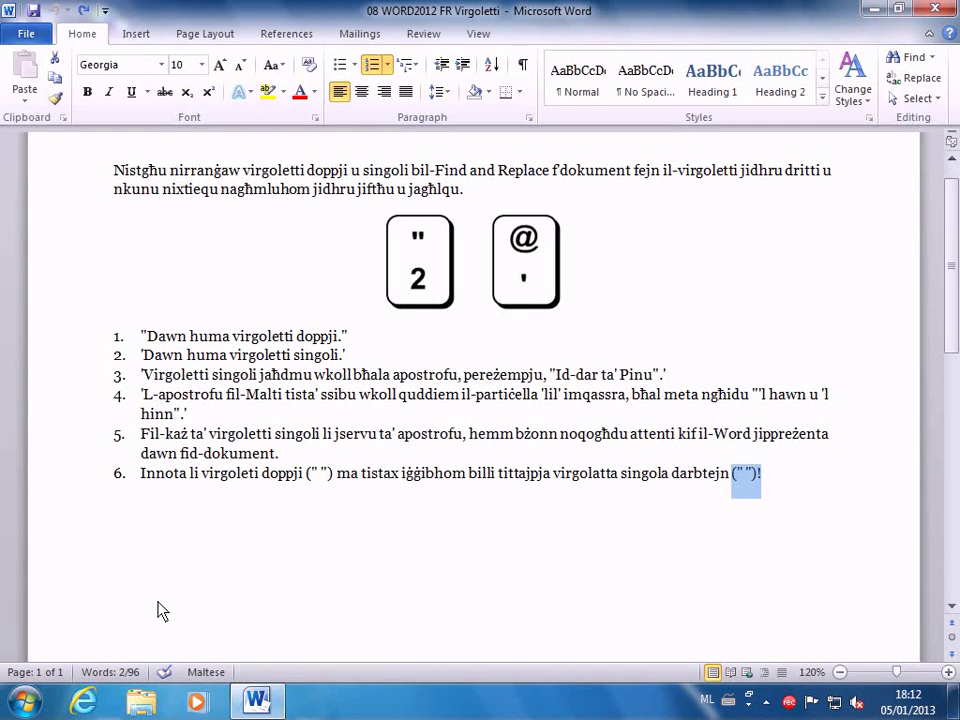
- From the document's start, replace all double quotes by entering " as both the search text and the replacement
{"action": "left_click", "coordinate": [113, 176]}
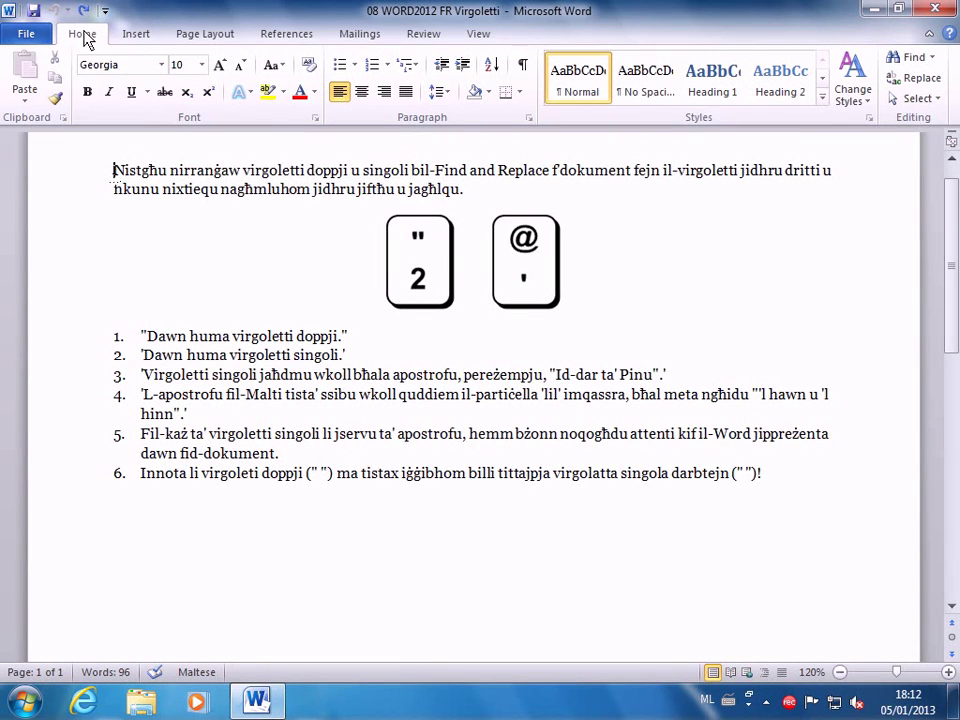
{"action": "left_click", "coordinate": [921, 80]}
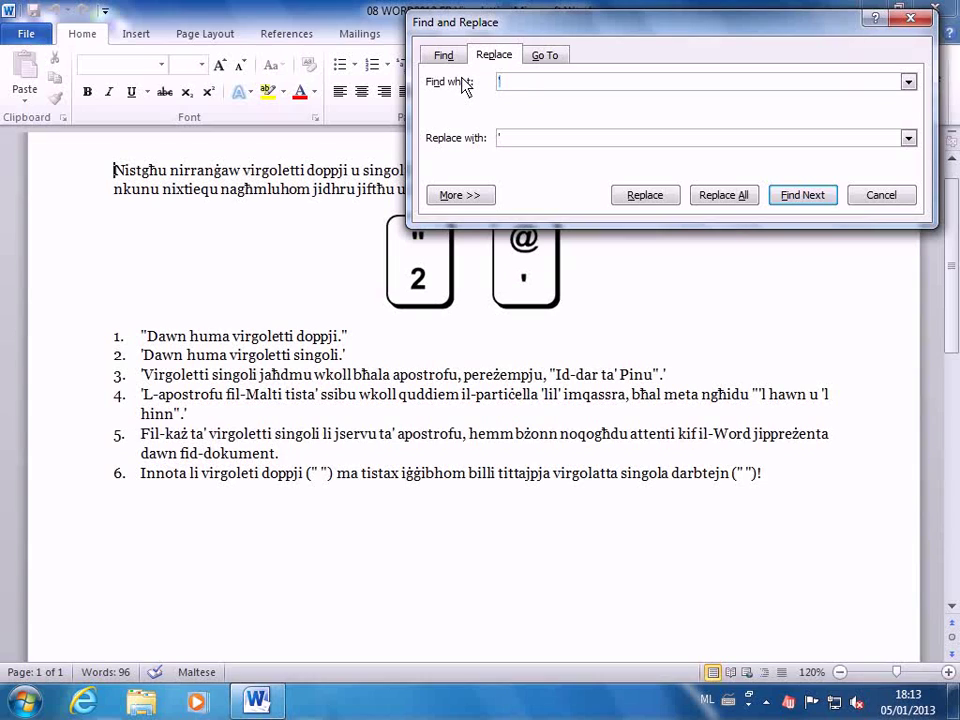
{"action": "type", "text": "\""}
{"action": "left_click_drag", "start_coordinate": [555, 148], "coordinate": [495, 146]}
{"action": "left_click", "coordinate": [718, 196]}
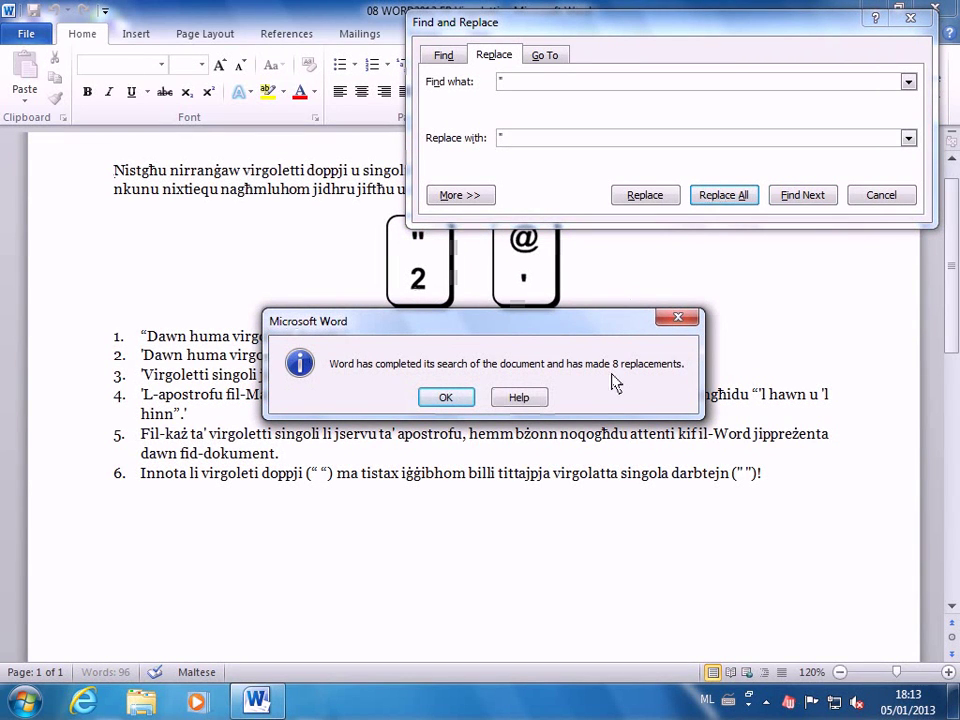
{"action": "left_click", "coordinate": [445, 398]}
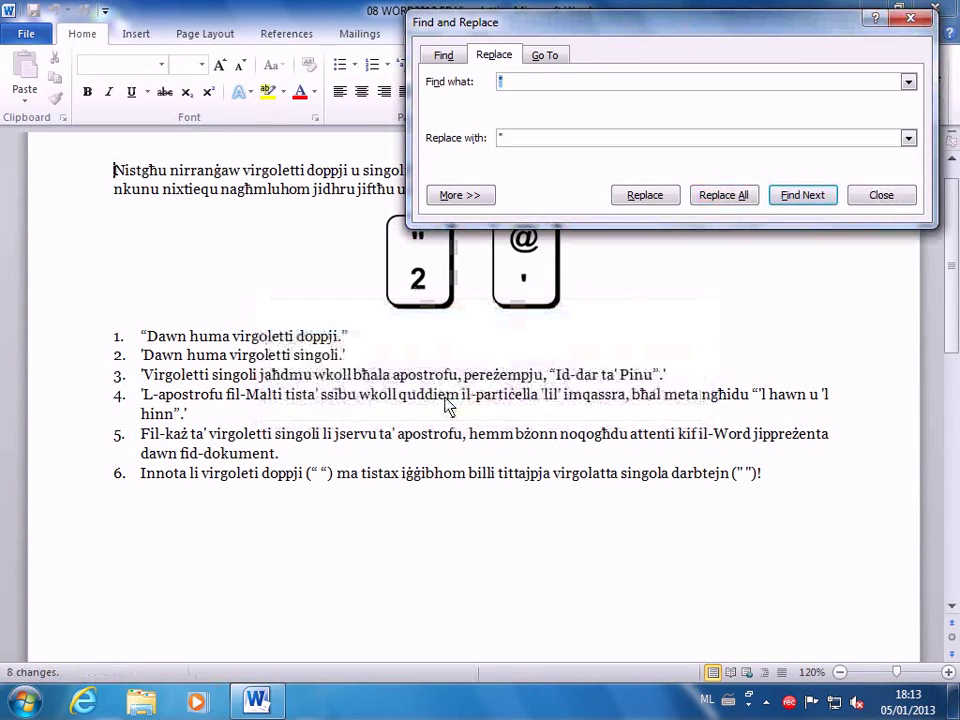
- Check the double quotes in item 1 and around "Id-dar ta' Pinu" in item 3, and return to the document's start
{"action": "left_click", "coordinate": [83, 340]}
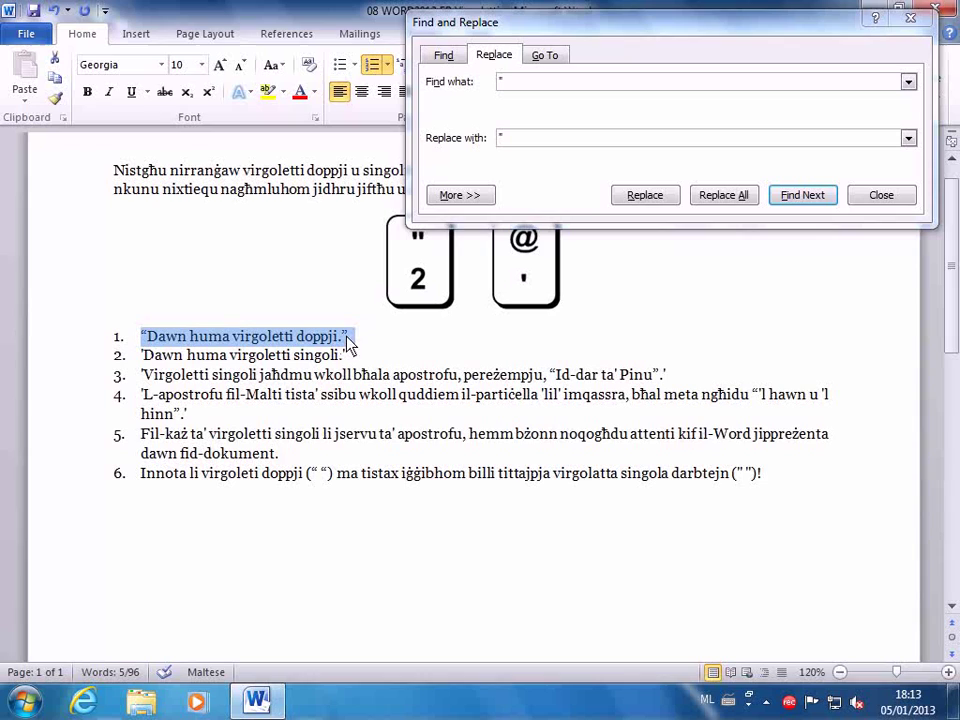
{"action": "left_click_drag", "start_coordinate": [666, 376], "coordinate": [545, 376]}
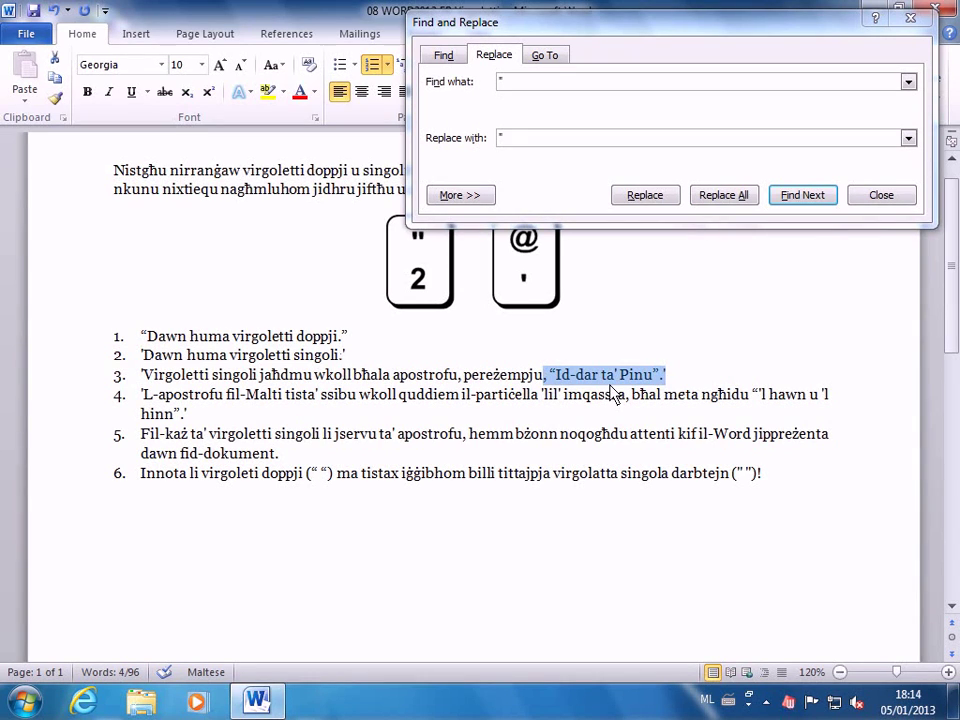
{"action": "left_click", "coordinate": [111, 175]}
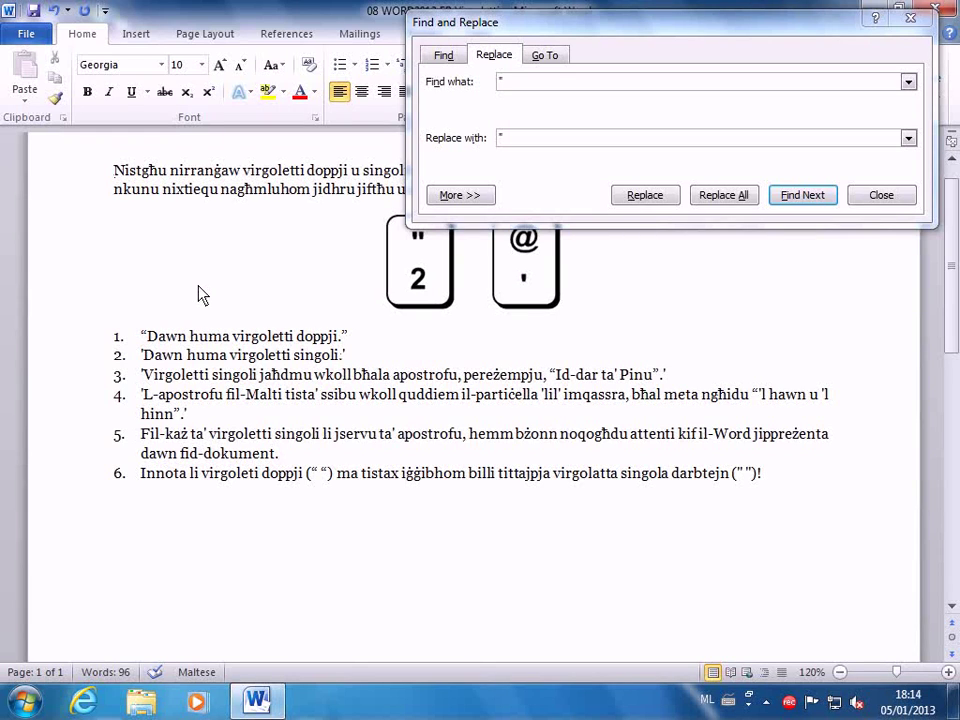
- Replace all single quotes in the document by entering ' as both the search text and the replacement
{"action": "left_click", "coordinate": [525, 88]}
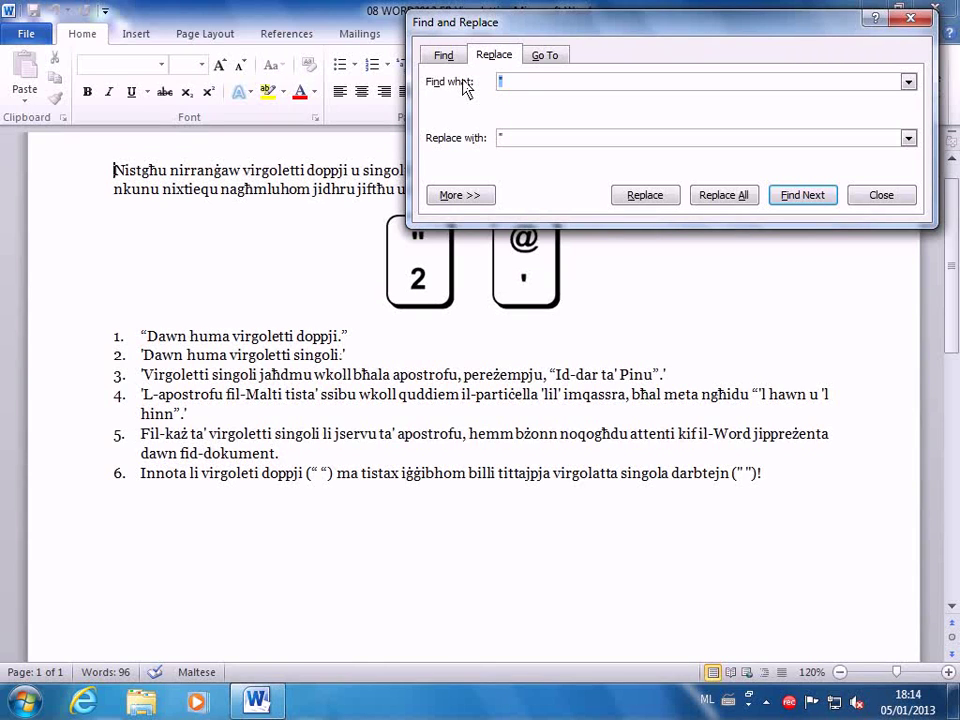
{"action": "type", "text": "@"}
{"action": "key", "text": "BackSpace"}
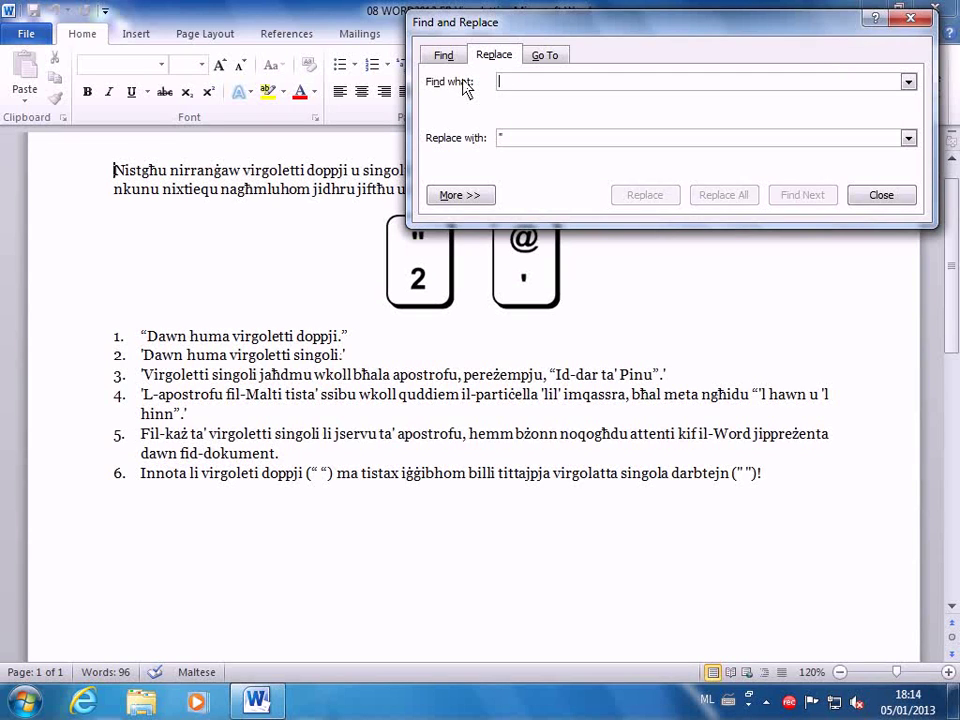
{"action": "type", "text": "'"}
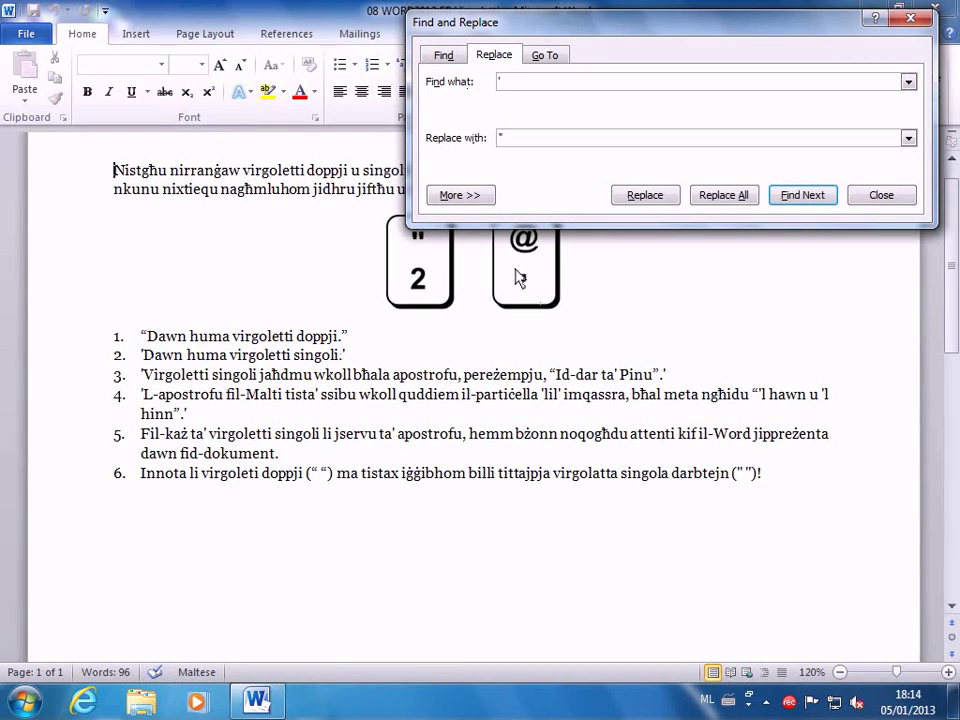
{"action": "left_click", "coordinate": [553, 139]}
{"action": "left_click_drag", "start_coordinate": [553, 139], "coordinate": [482, 146]}
{"action": "type", "text": "'"}
{"action": "left_click", "coordinate": [728, 200]}
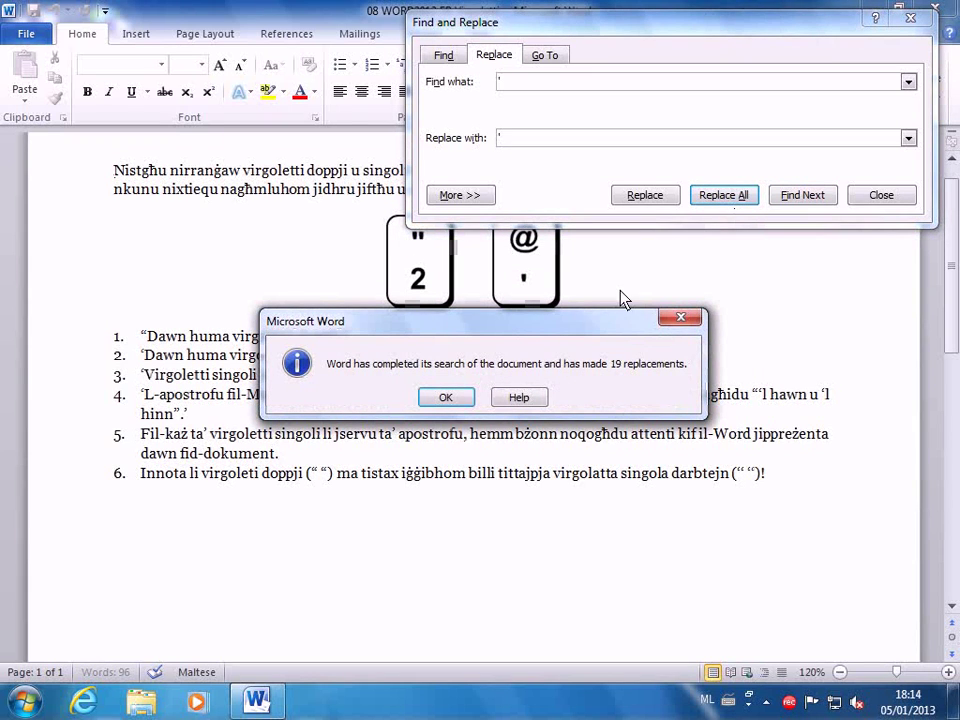
{"action": "left_click", "coordinate": [449, 400]}
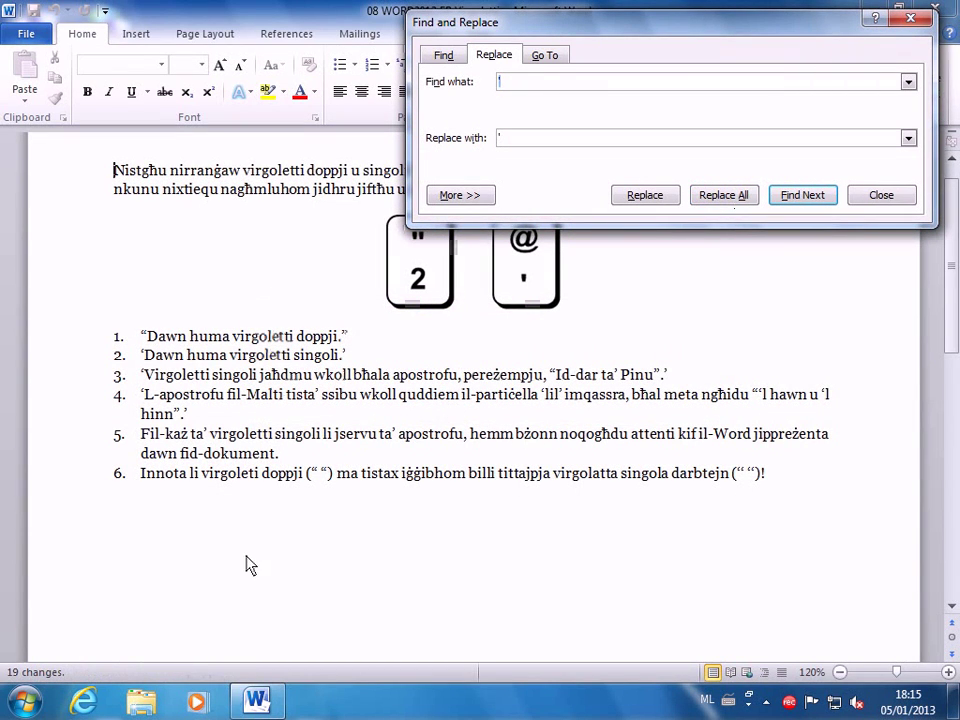
- Check the single quotes and apostrophes in item 4, "ta’" in item 3 and the first parenthesised pair in item 6, and close Find and Replace
{"action": "left_click", "coordinate": [90, 407]}
{"action": "double_click", "coordinate": [90, 405]}
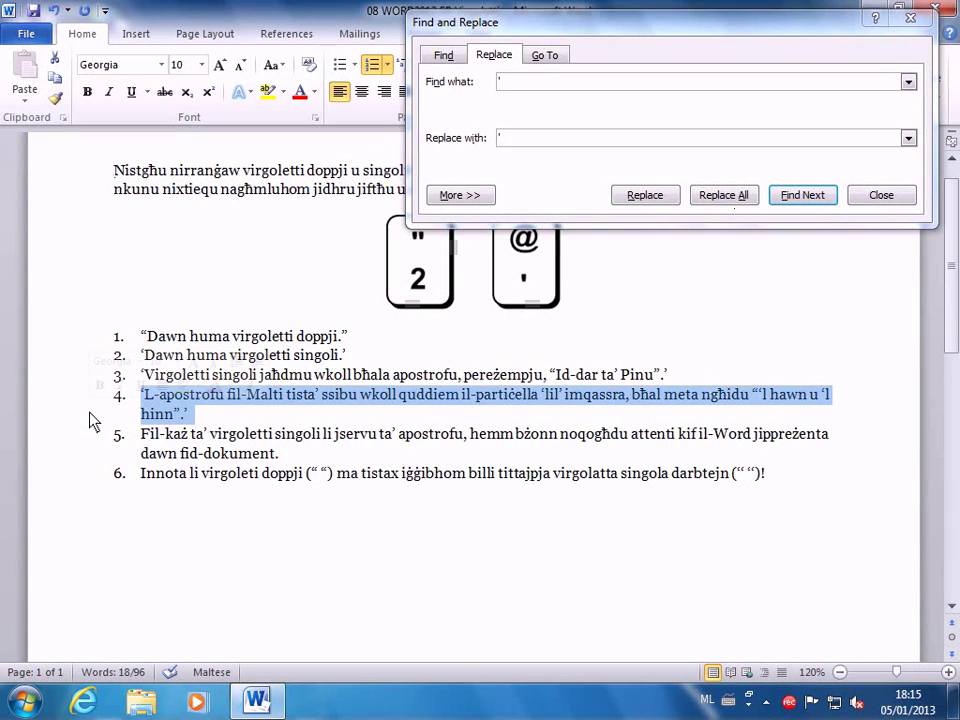
{"action": "left_click_drag", "start_coordinate": [621, 381], "coordinate": [603, 375]}
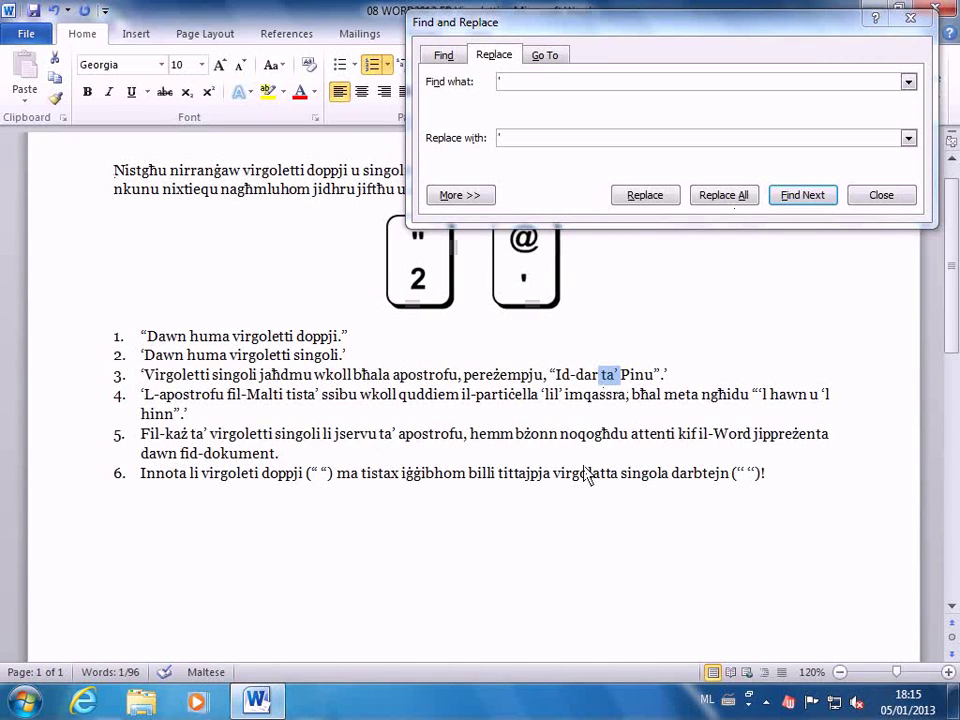
{"action": "double_click", "coordinate": [90, 410]}
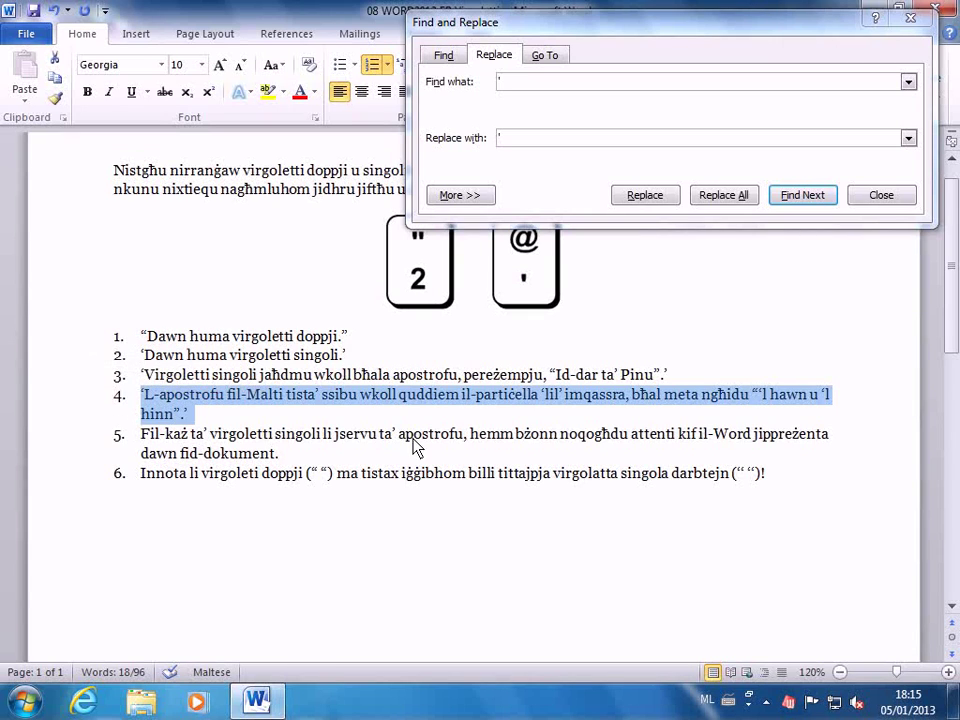
{"action": "left_click", "coordinate": [814, 398]}
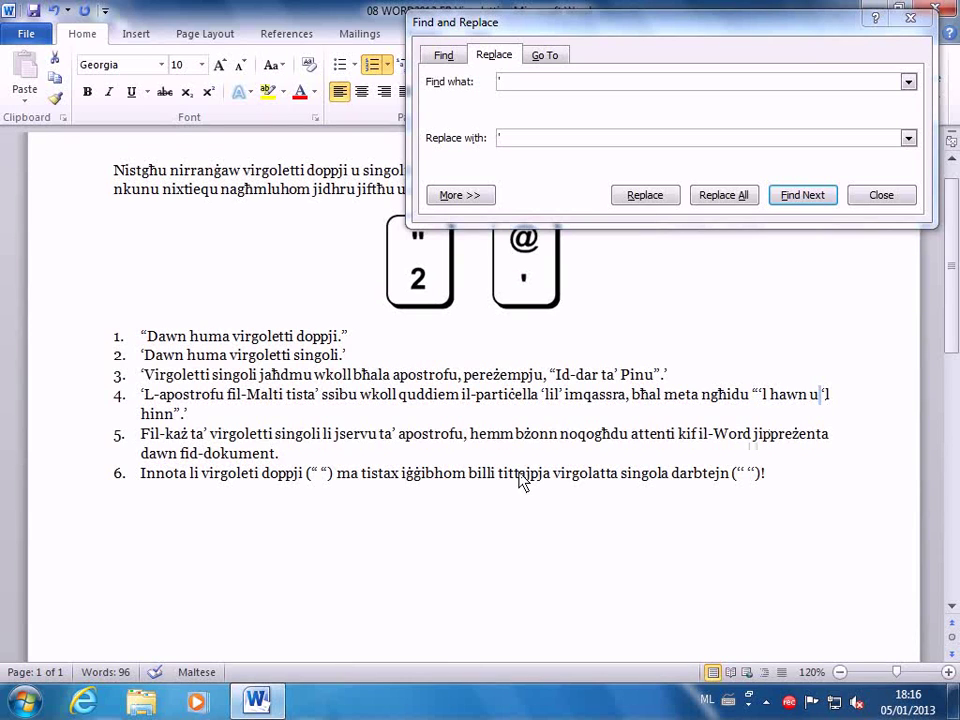
{"action": "mouse_move", "coordinate": [324, 480]}
{"action": "left_mouse_down"}
{"action": "mouse_move", "coordinate": [334, 487]}
{"action": "mouse_move", "coordinate": [322, 484]}
{"action": "left_mouse_up"}
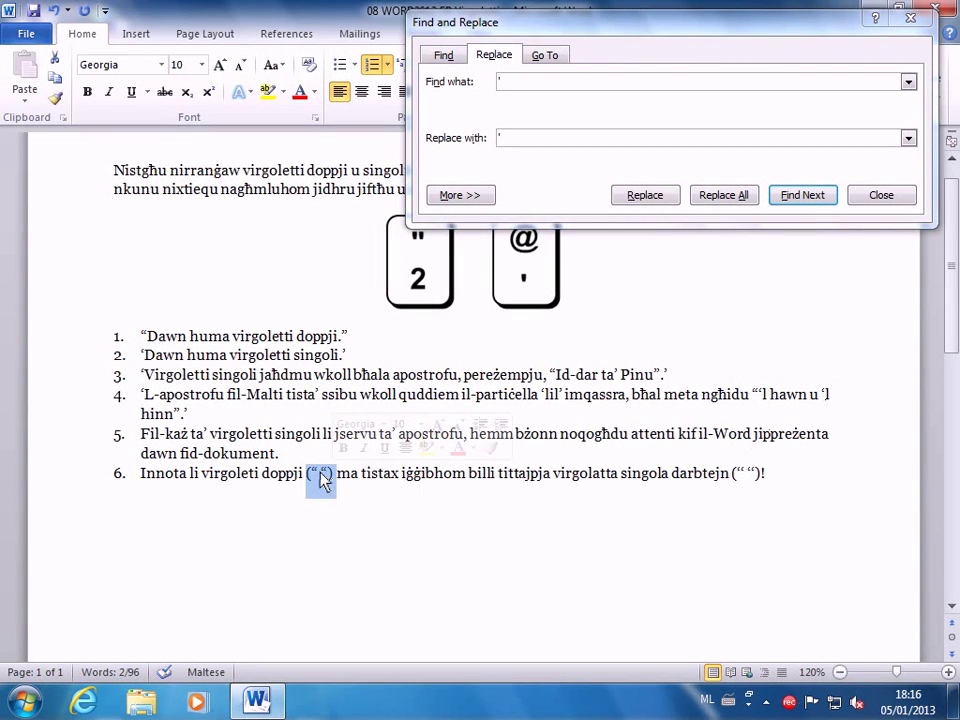
{"action": "left_click", "coordinate": [320, 478]}
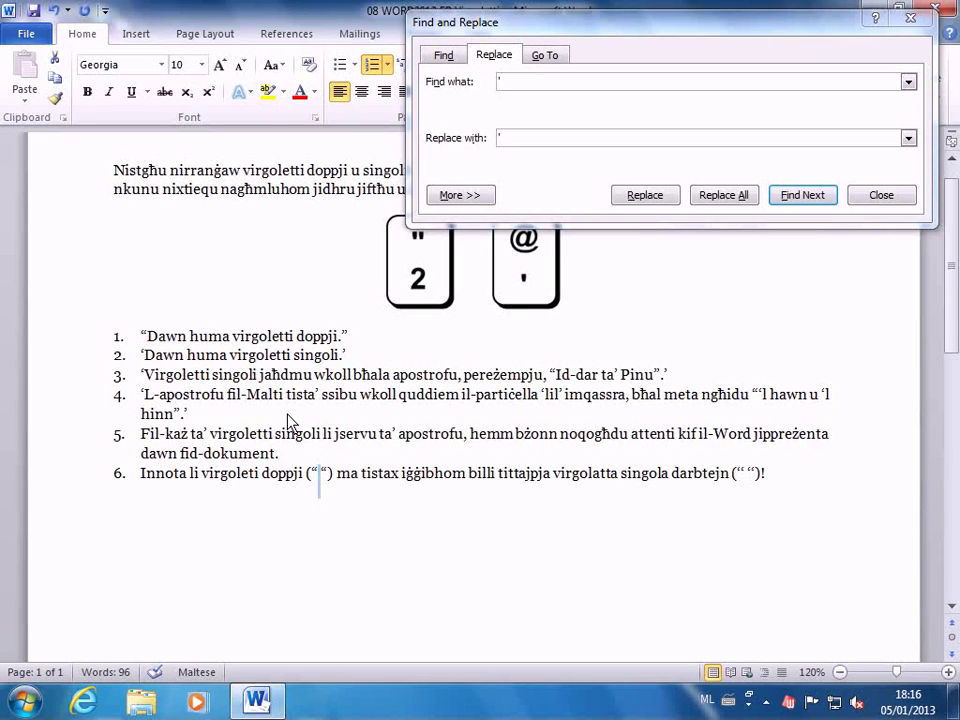
{"action": "left_click", "coordinate": [880, 197]}
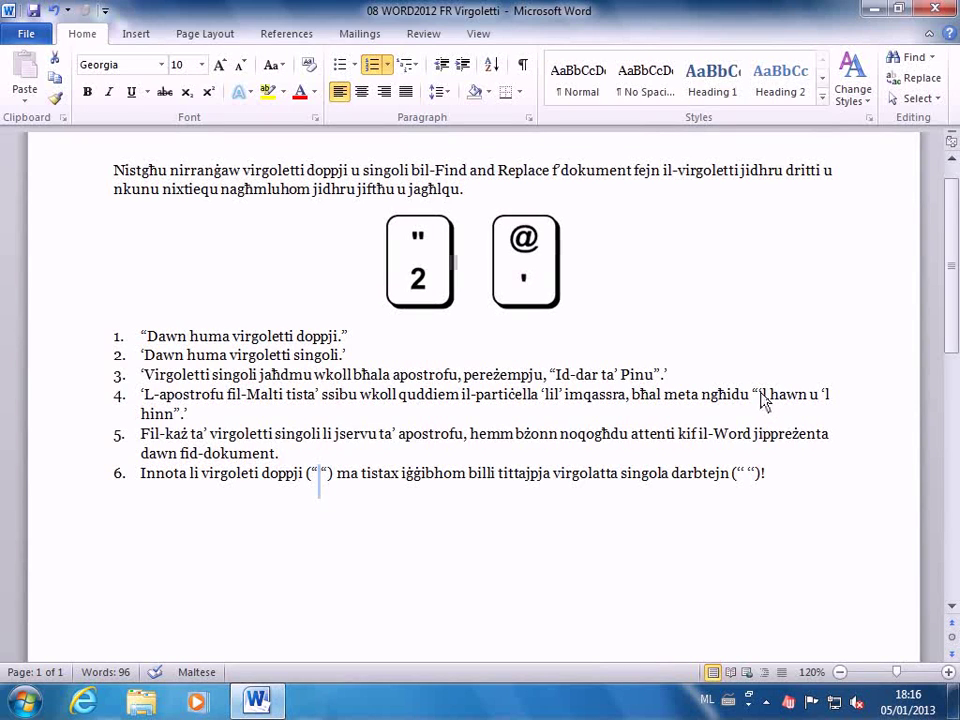
- Change the opening single quotes before "l hawn" and "l hinn" in item 4 to apostrophes (’), and minimize the document window
{"action": "left_click", "coordinate": [762, 395]}
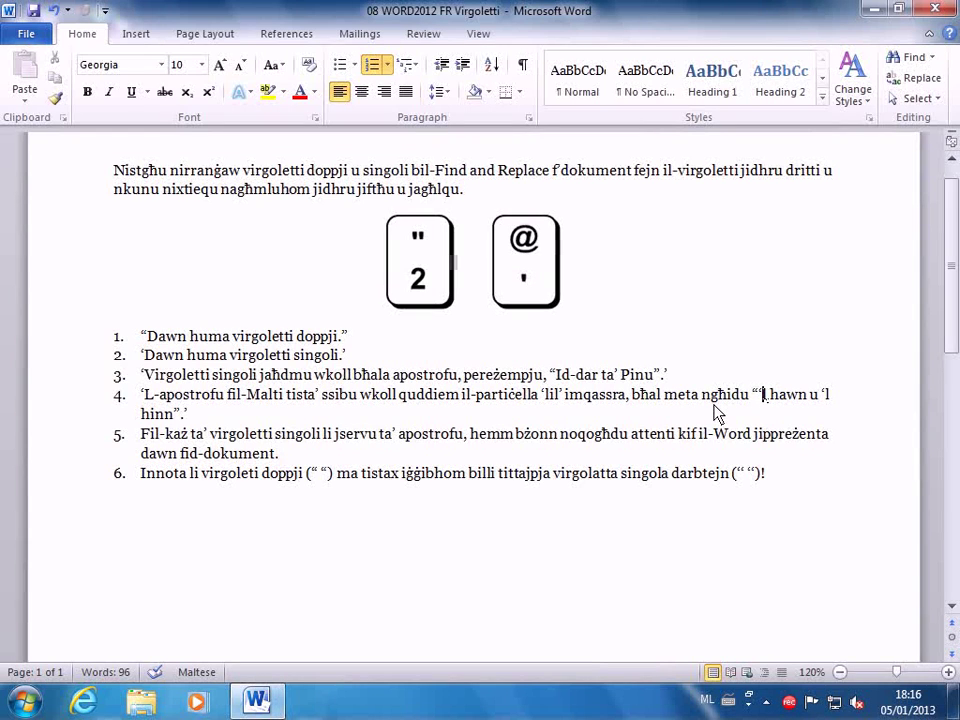
{"action": "type", "text": "”"}
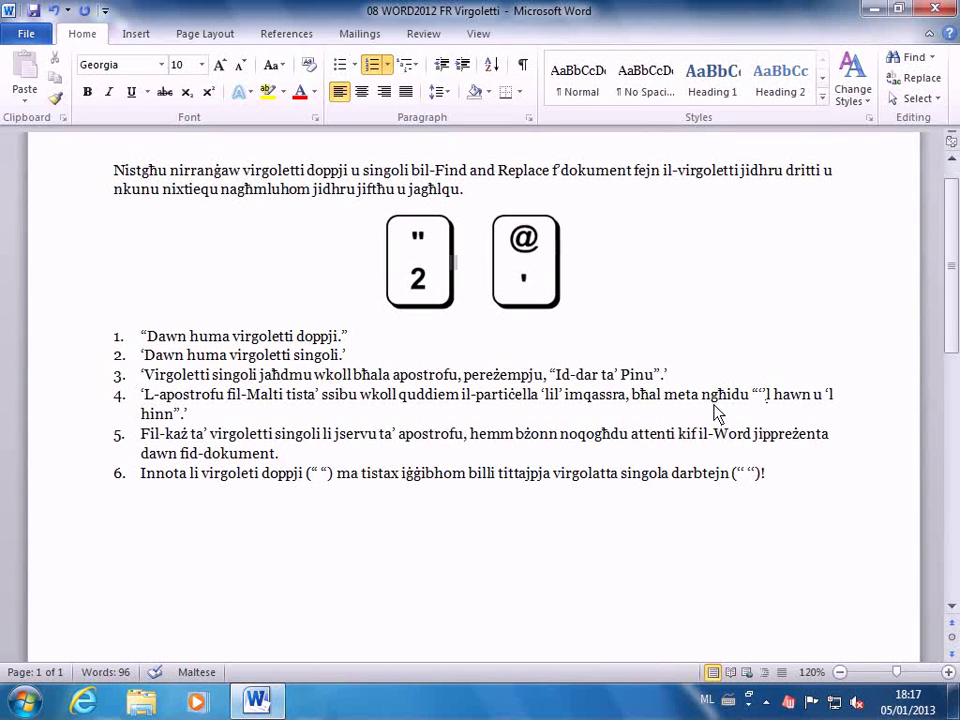
{"action": "key", "text": "BackSpace"}
{"action": "type", "text": "'"}
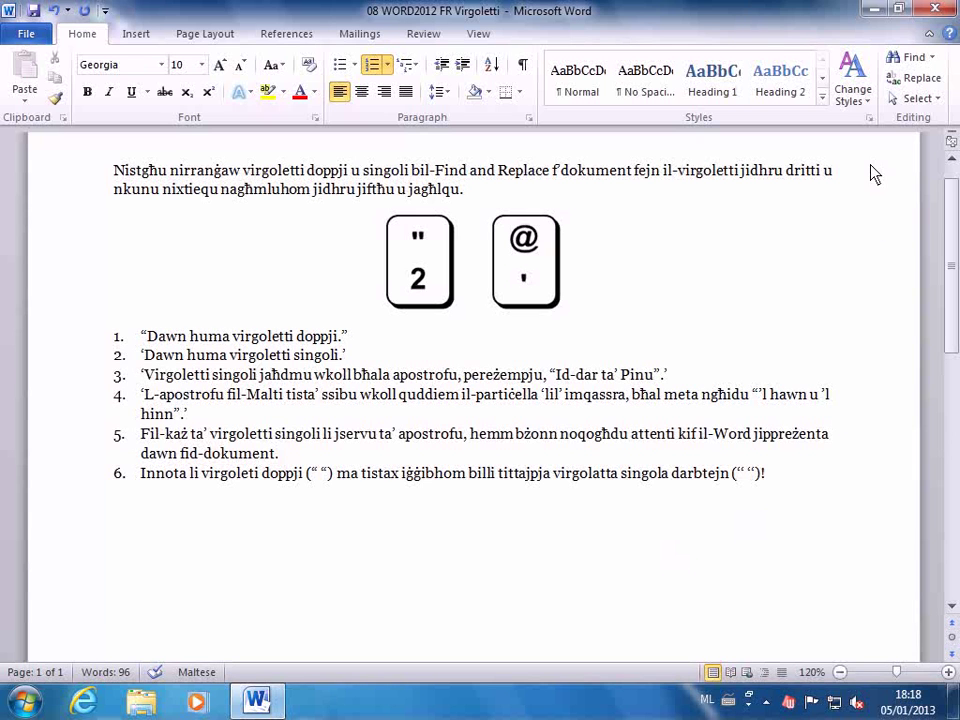
{"action": "left_click", "coordinate": [875, 8]}
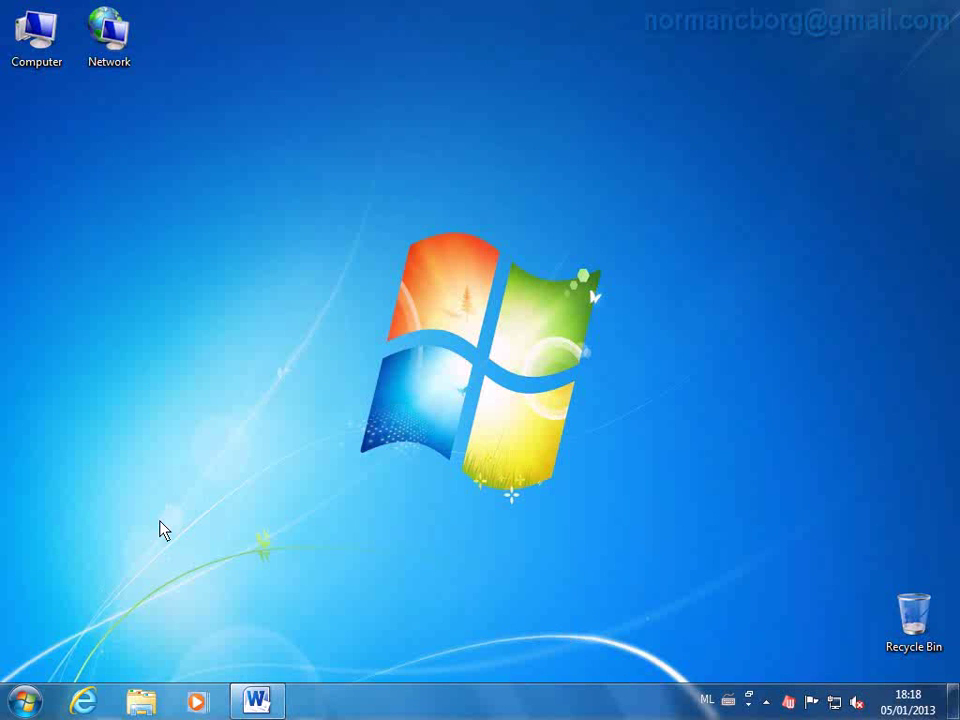